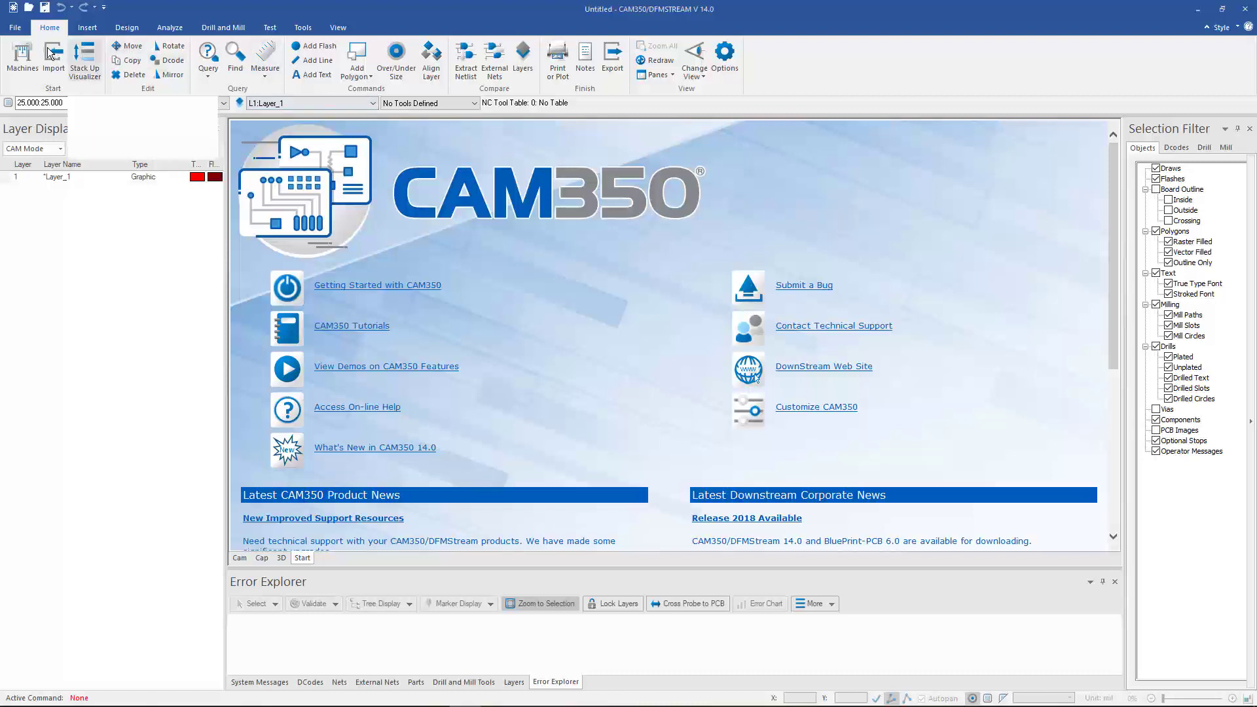
Step: Auto-import the 274x DST Demo folder and advance to its 10-layer stackup definition
click(14, 28)
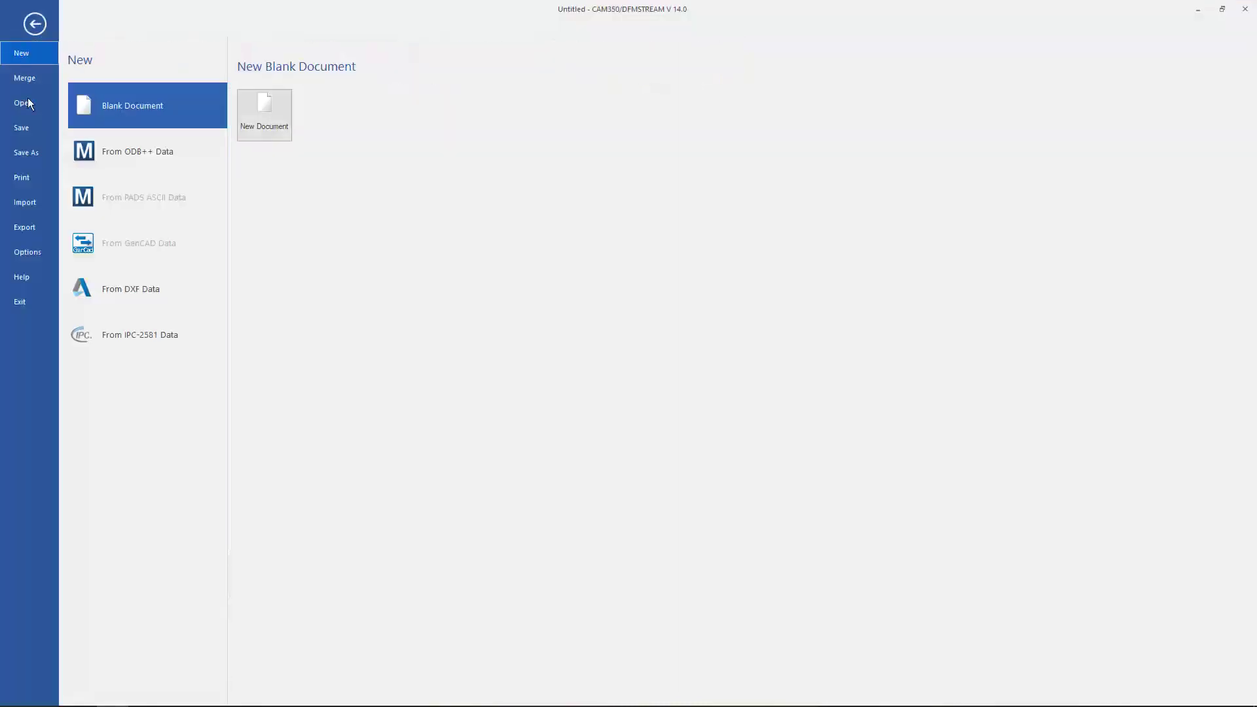
click(25, 202)
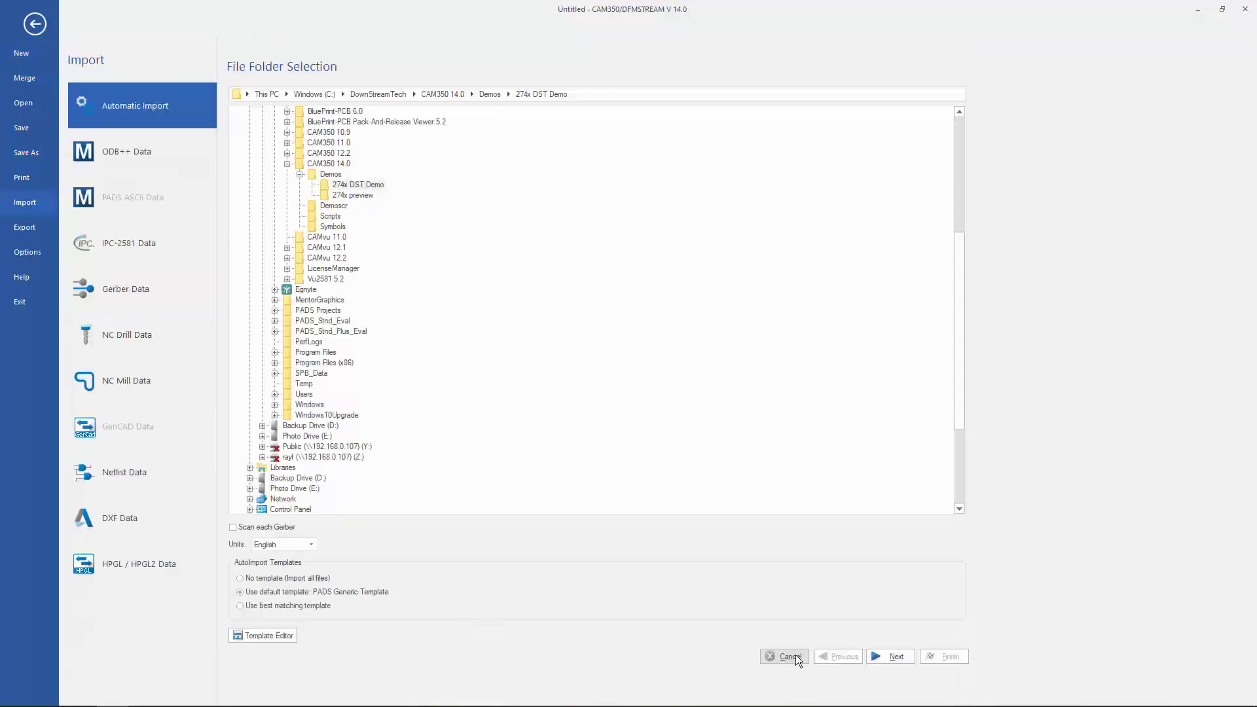
click(891, 657)
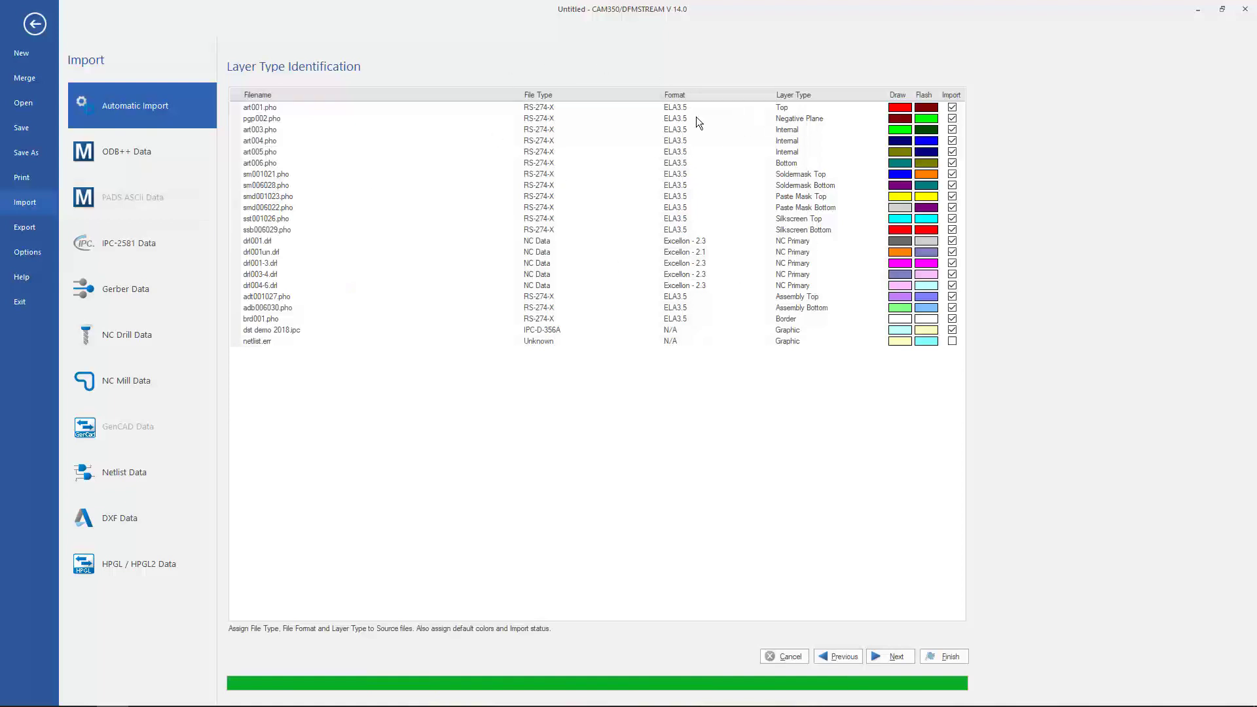
click(891, 657)
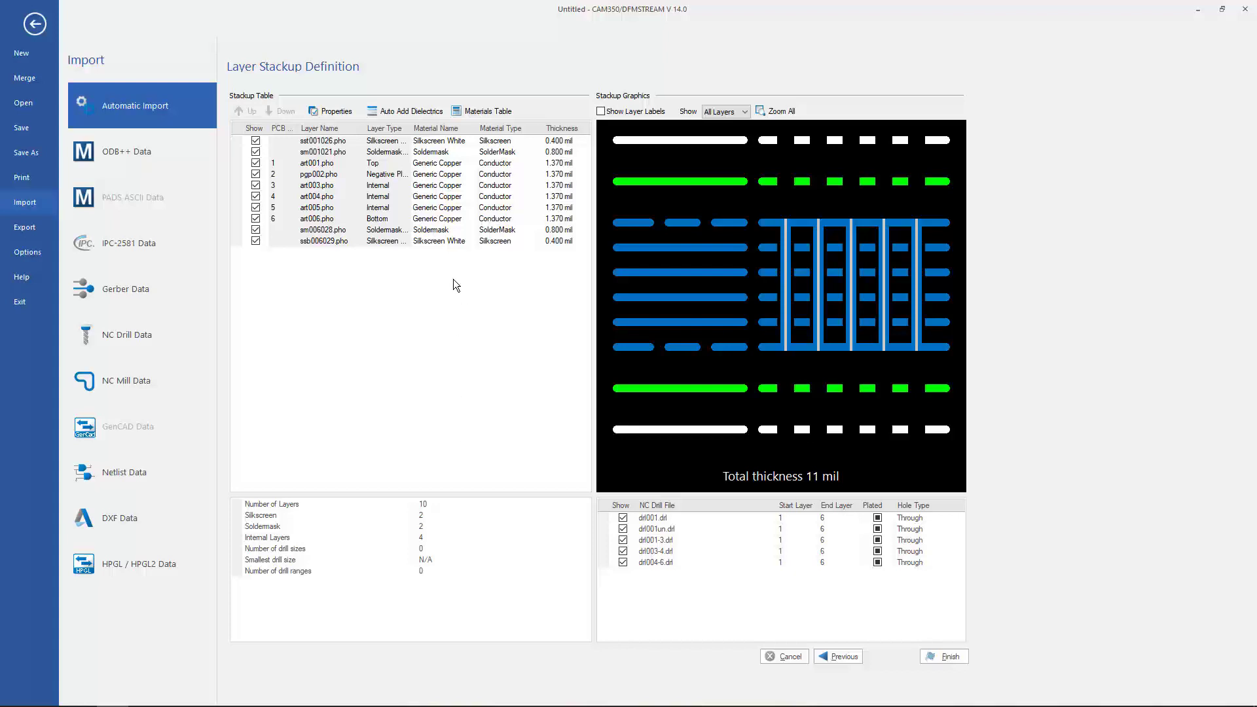
Step: Add dielectrics for a 61 mil stackup, set drl001-3/drl004-6 blind and drl003-4 buried, then finish
click(411, 112)
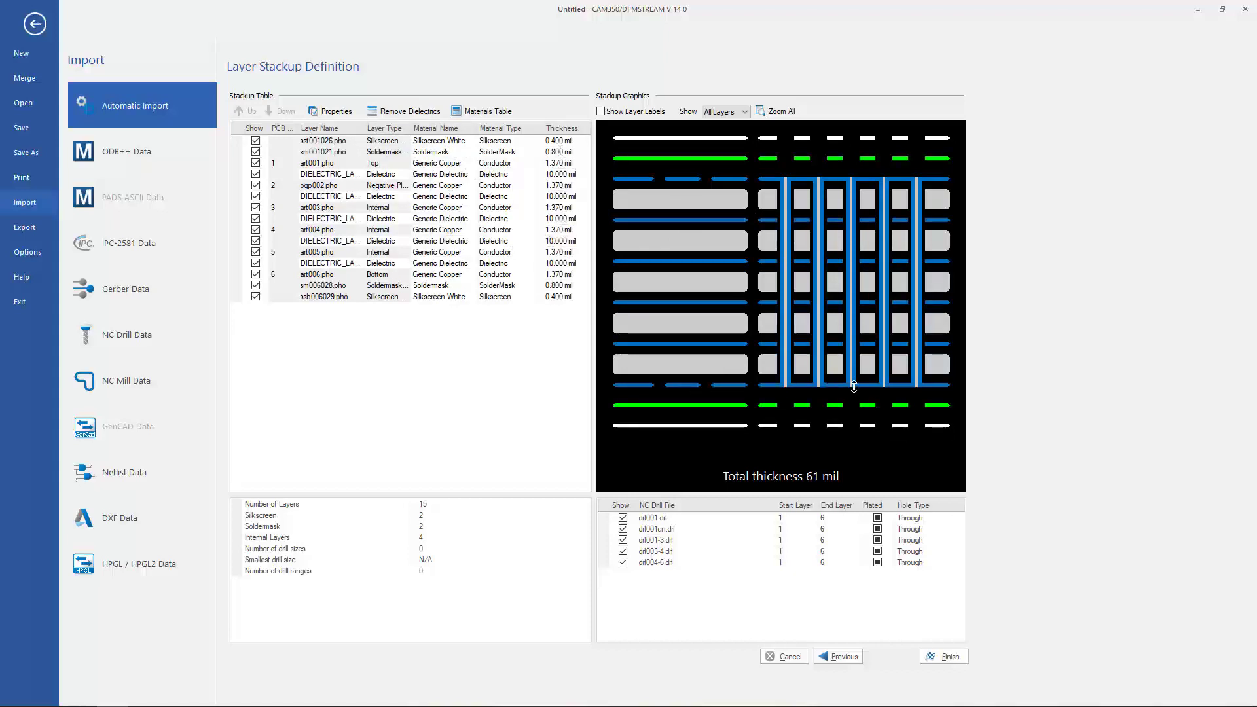
drag(854, 386, 859, 262)
drag(884, 181, 887, 265)
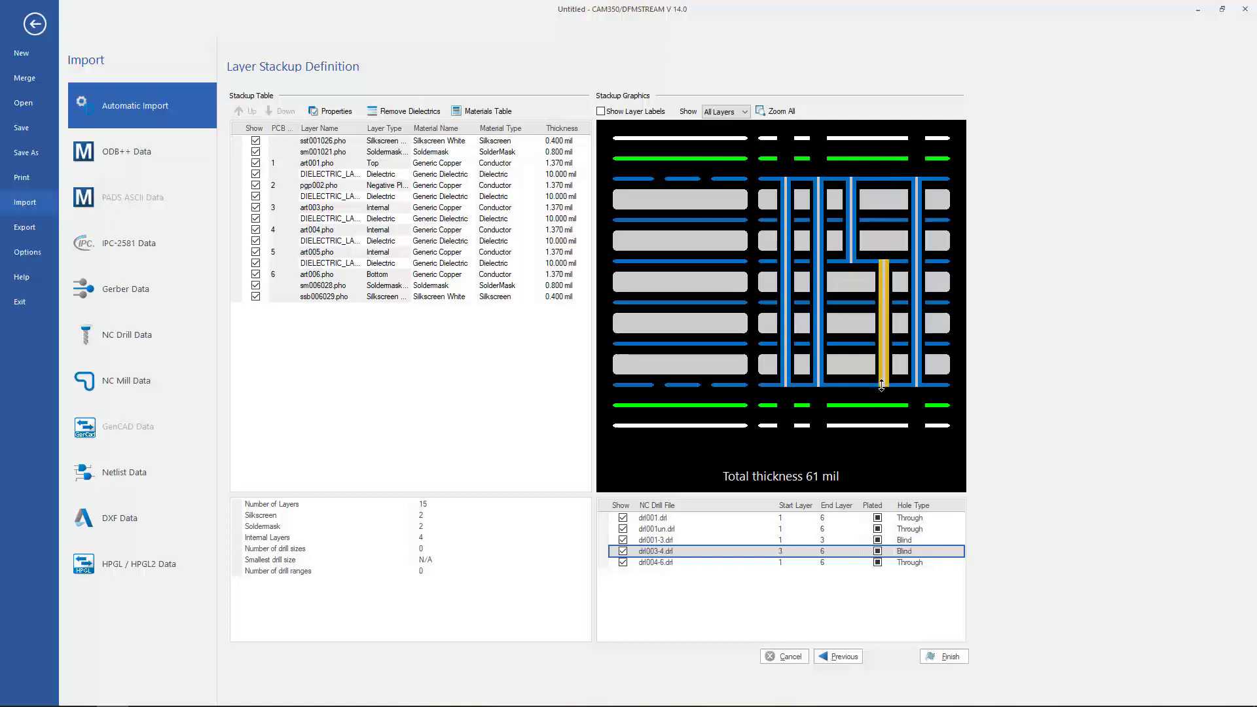
drag(883, 386, 886, 303)
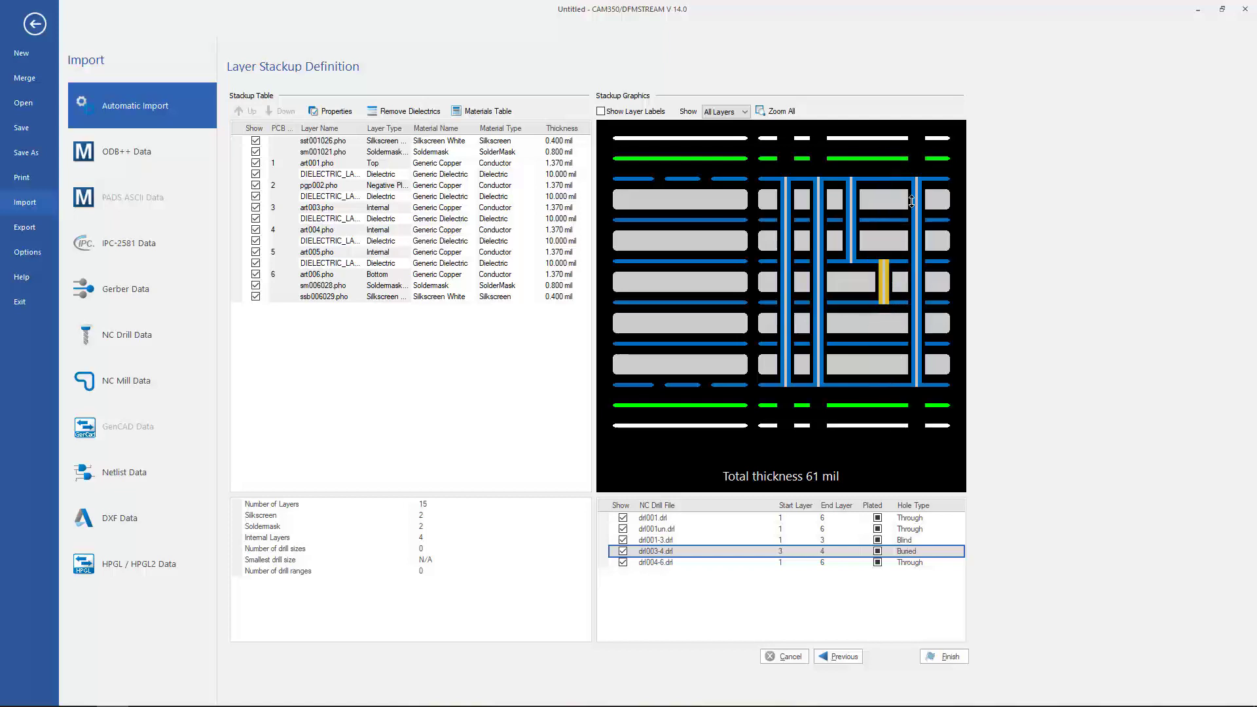
drag(920, 178, 916, 303)
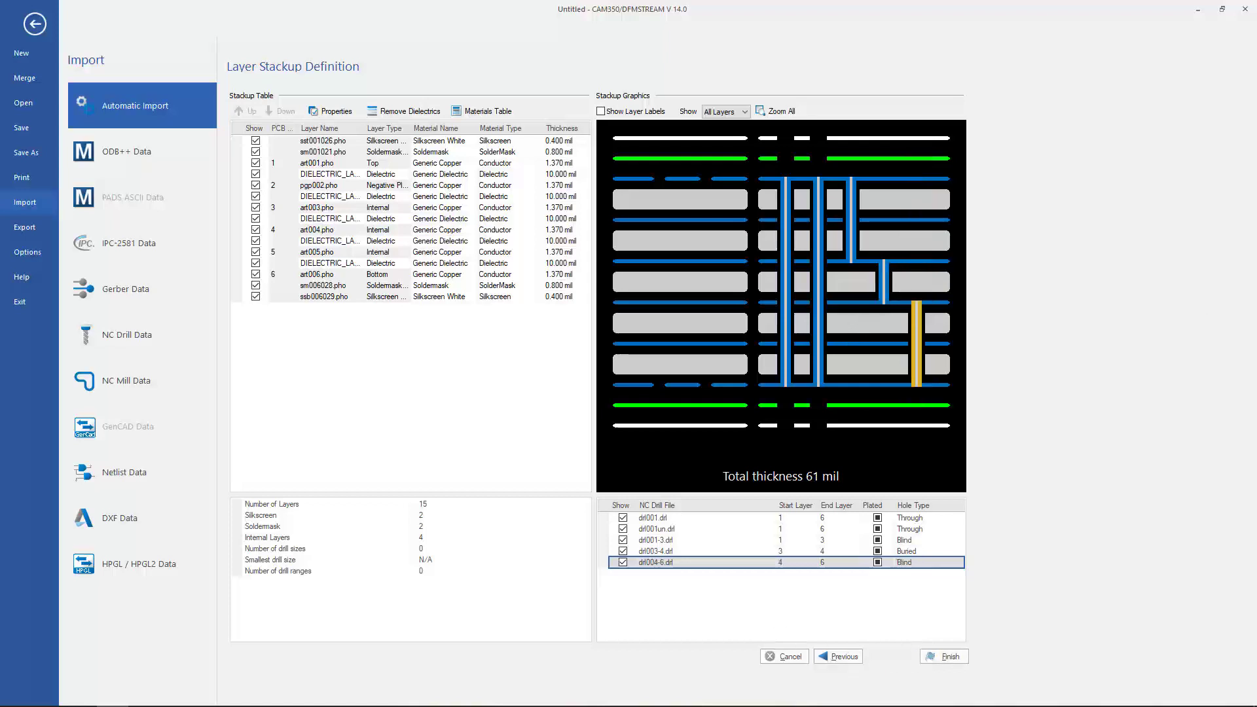
click(947, 655)
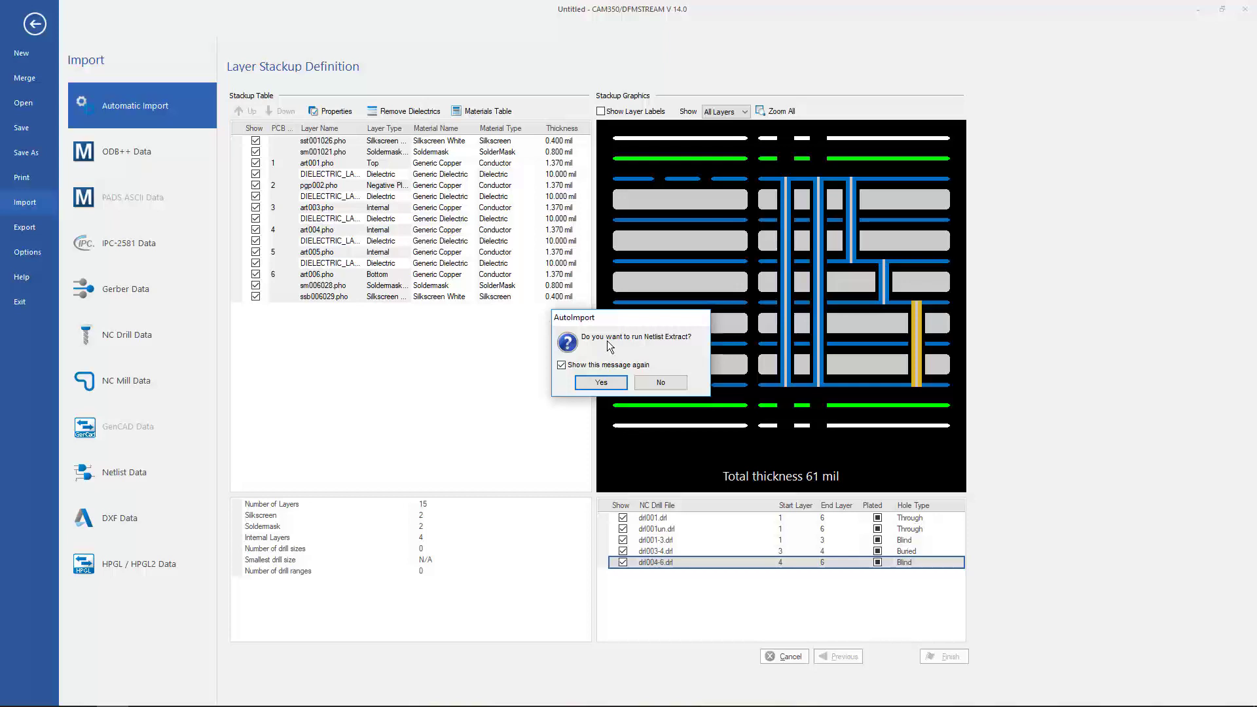
Step: Skip netlist extraction and review the imported board's messages, D-codes, nets, drill tools and layers
click(660, 383)
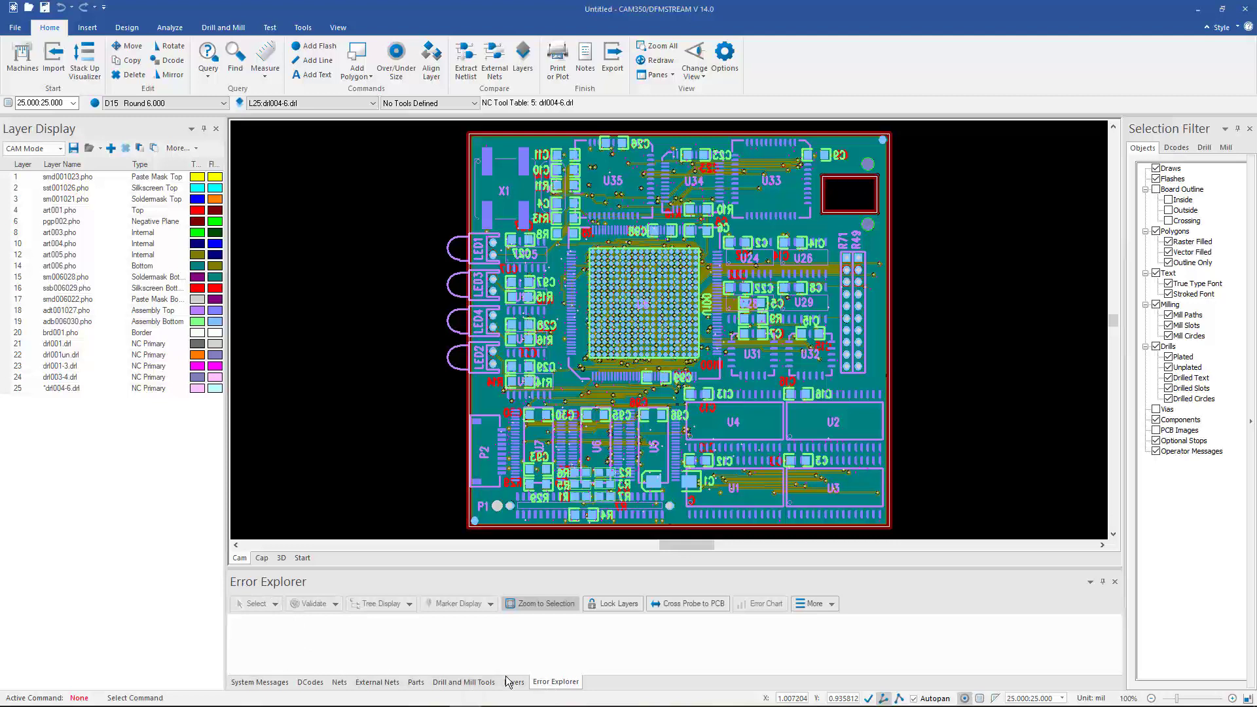
click(272, 681)
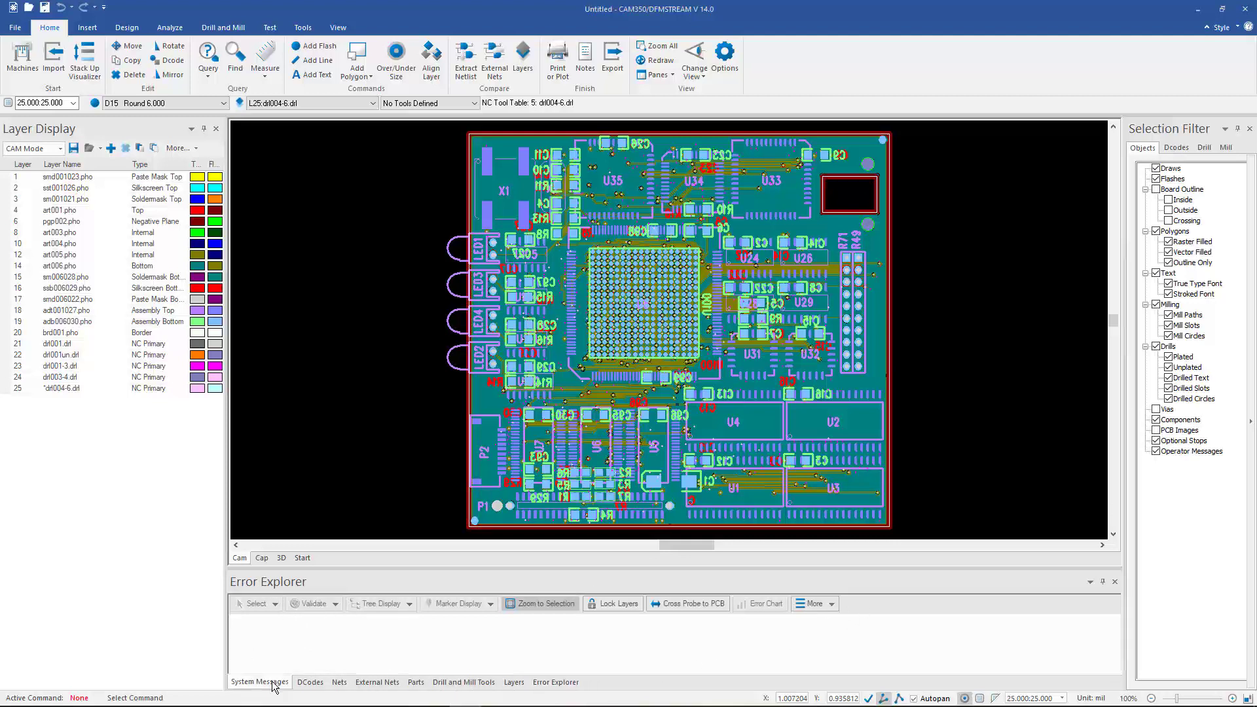
click(310, 682)
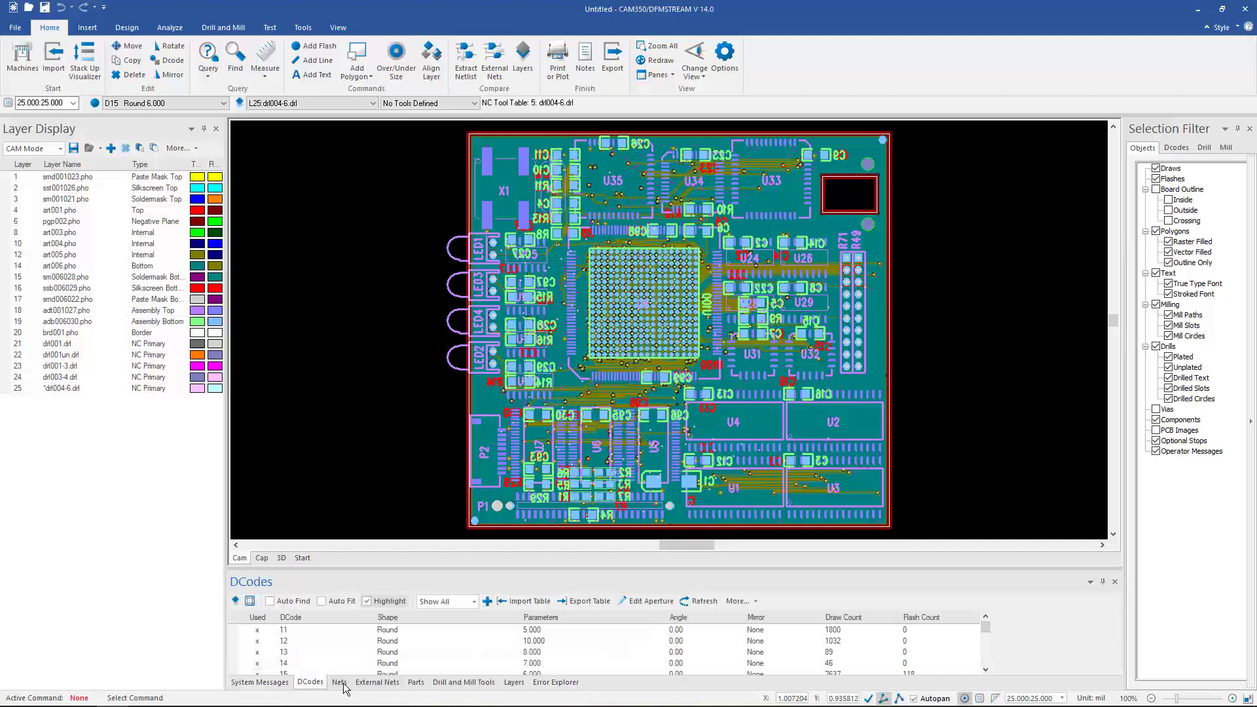
click(343, 684)
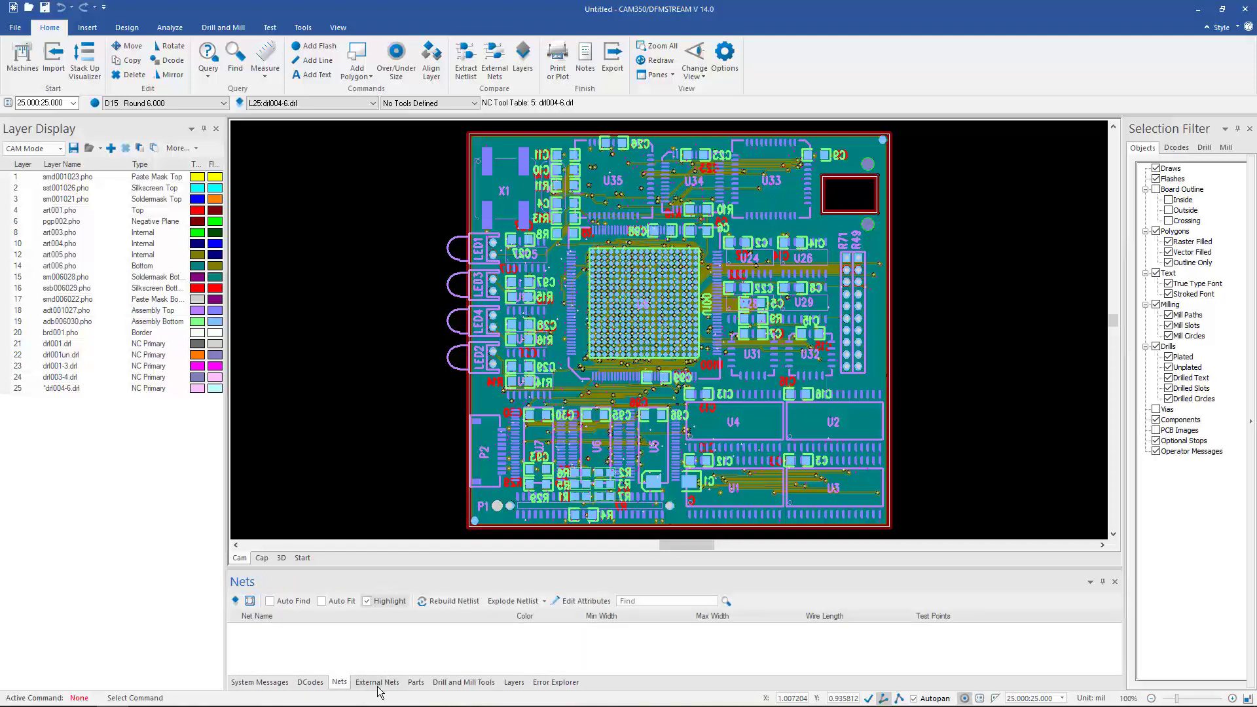
click(379, 686)
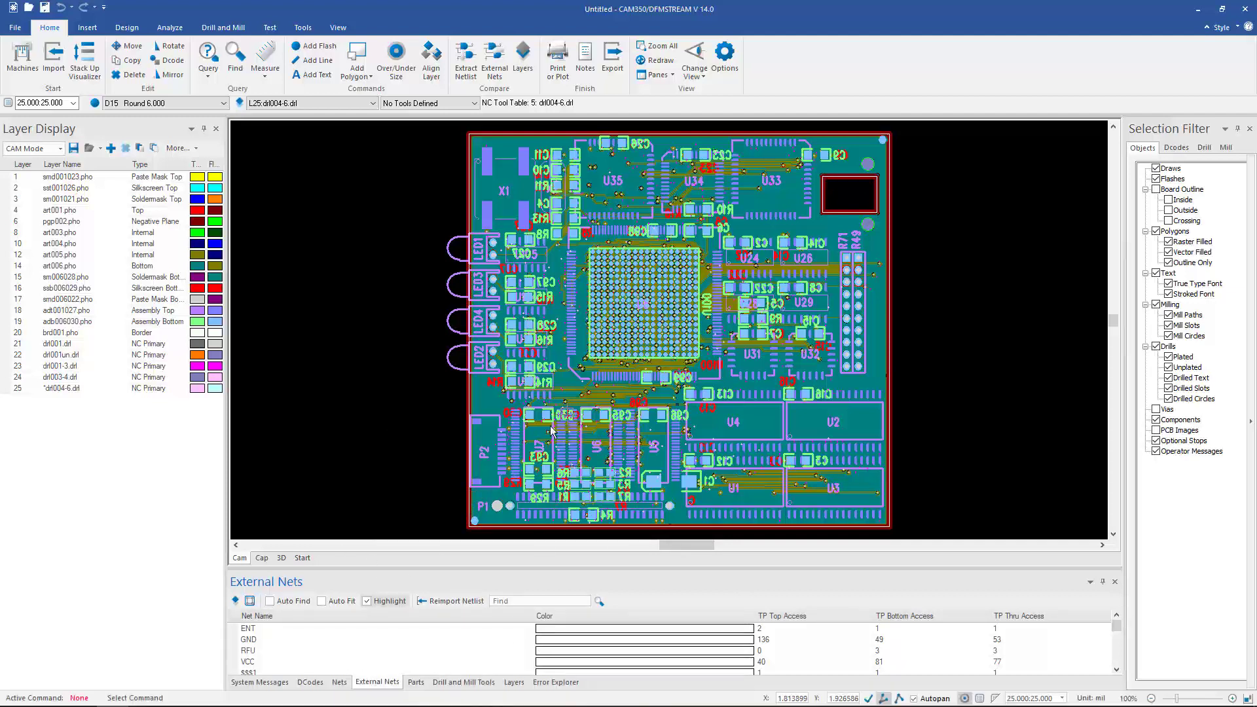
click(462, 683)
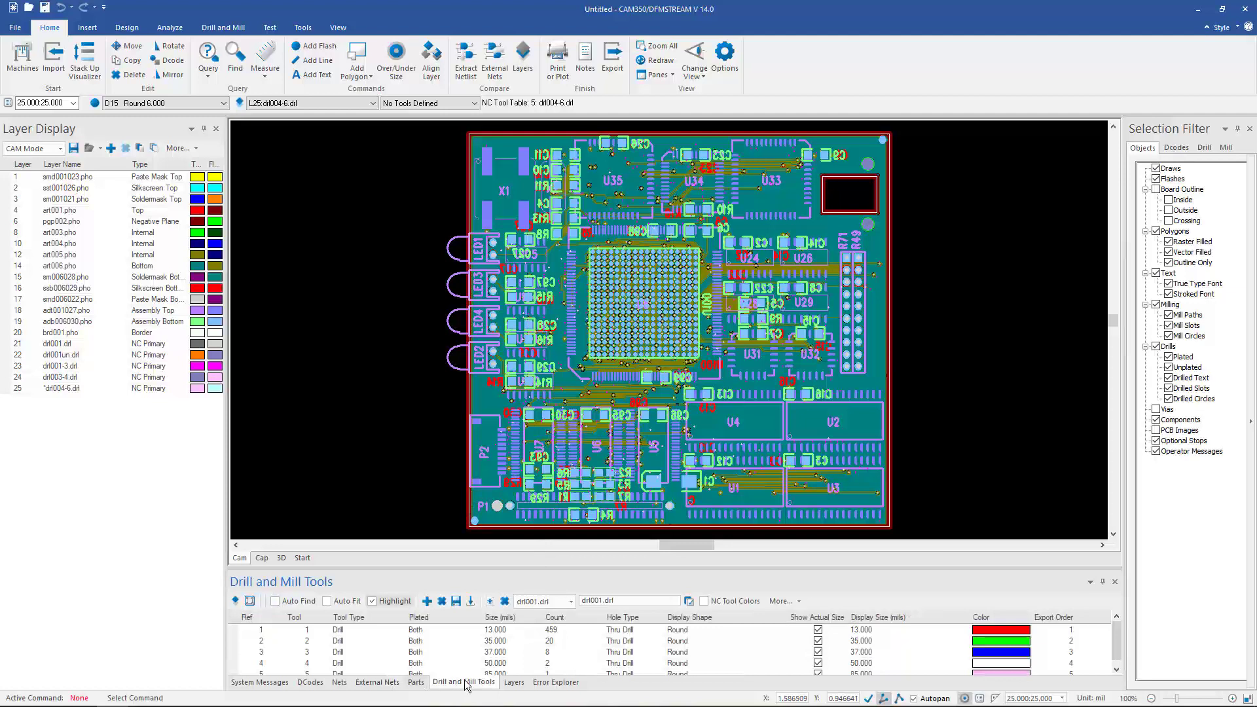
click(515, 682)
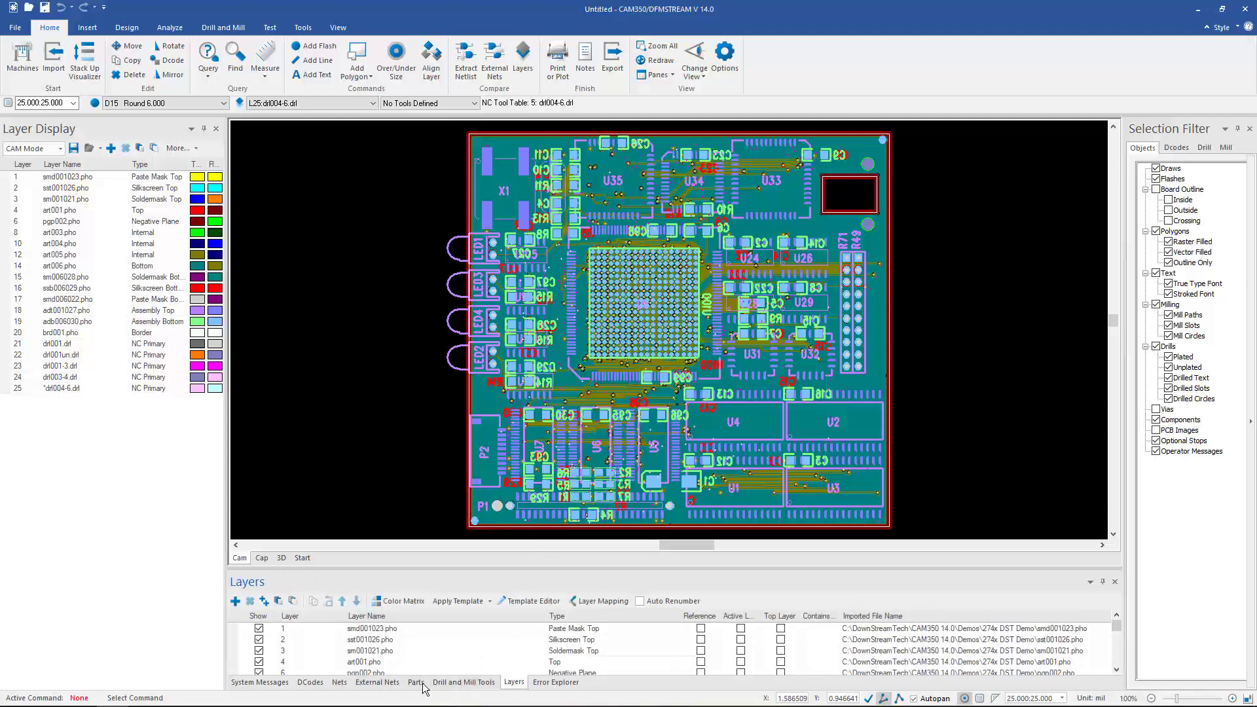
click(554, 683)
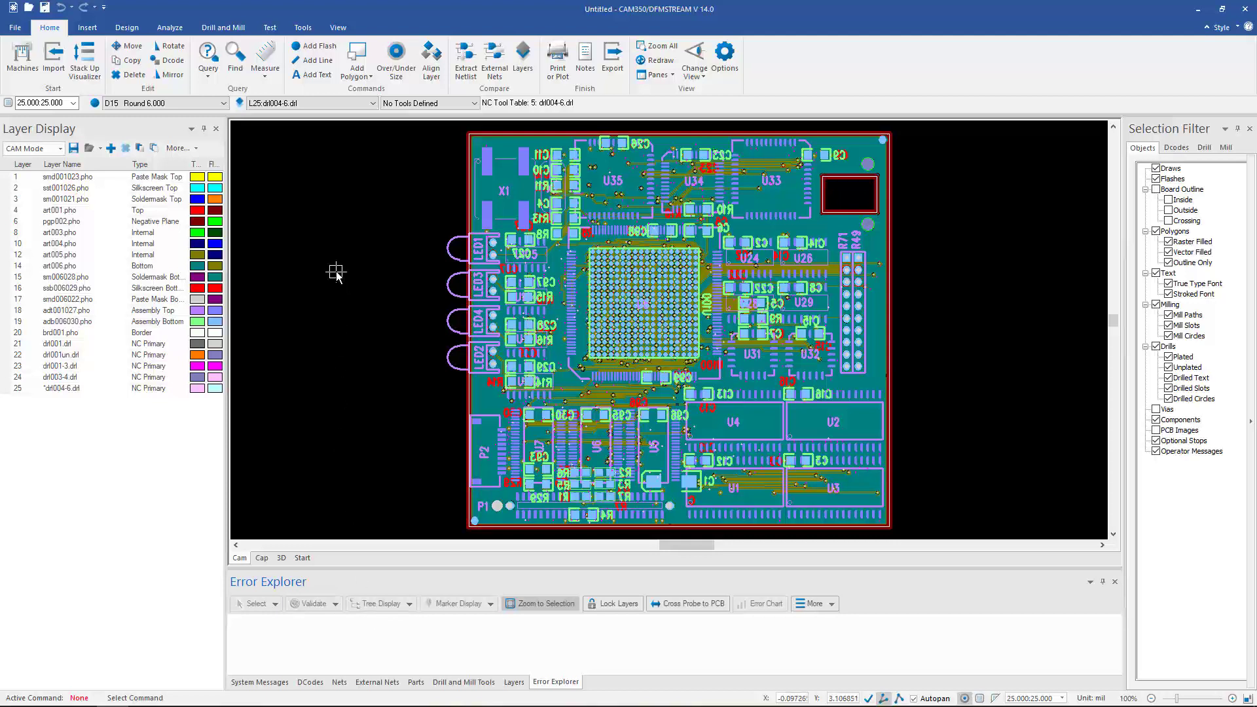
Step: Open the Streams editor and inspect Stream 0's Cleanup, signal layer, negative plane and solder mask constraints
click(170, 27)
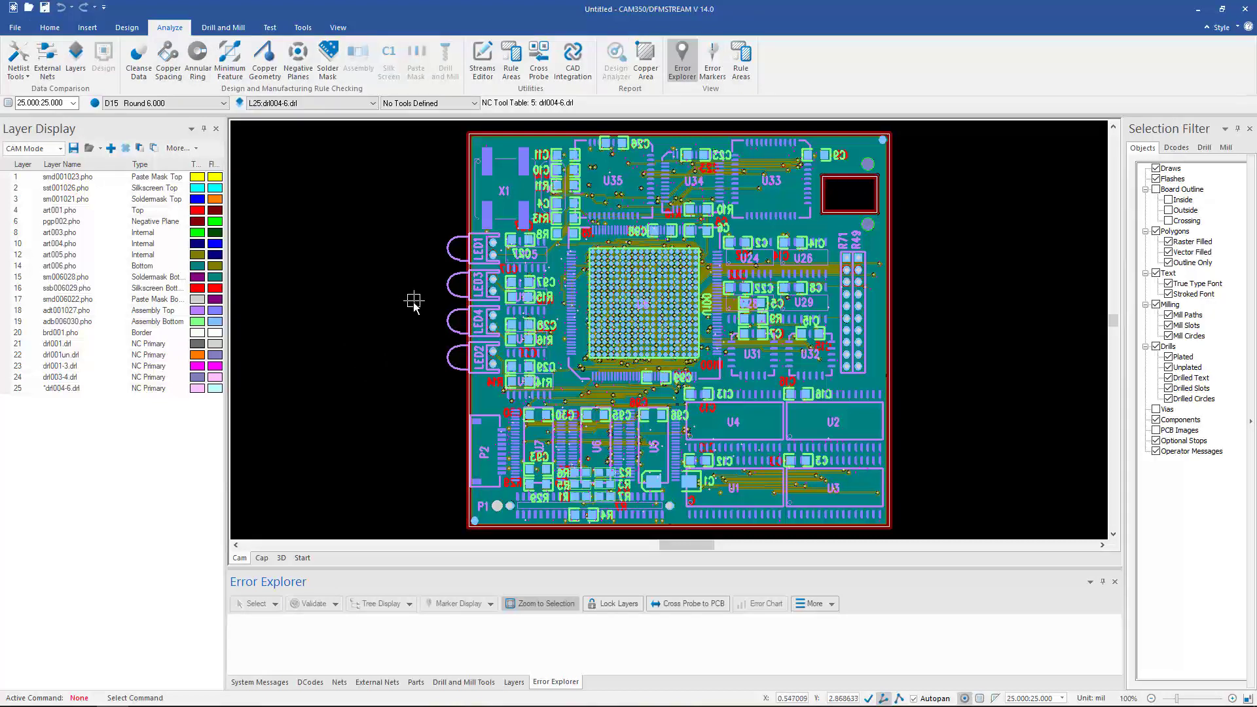
click(485, 71)
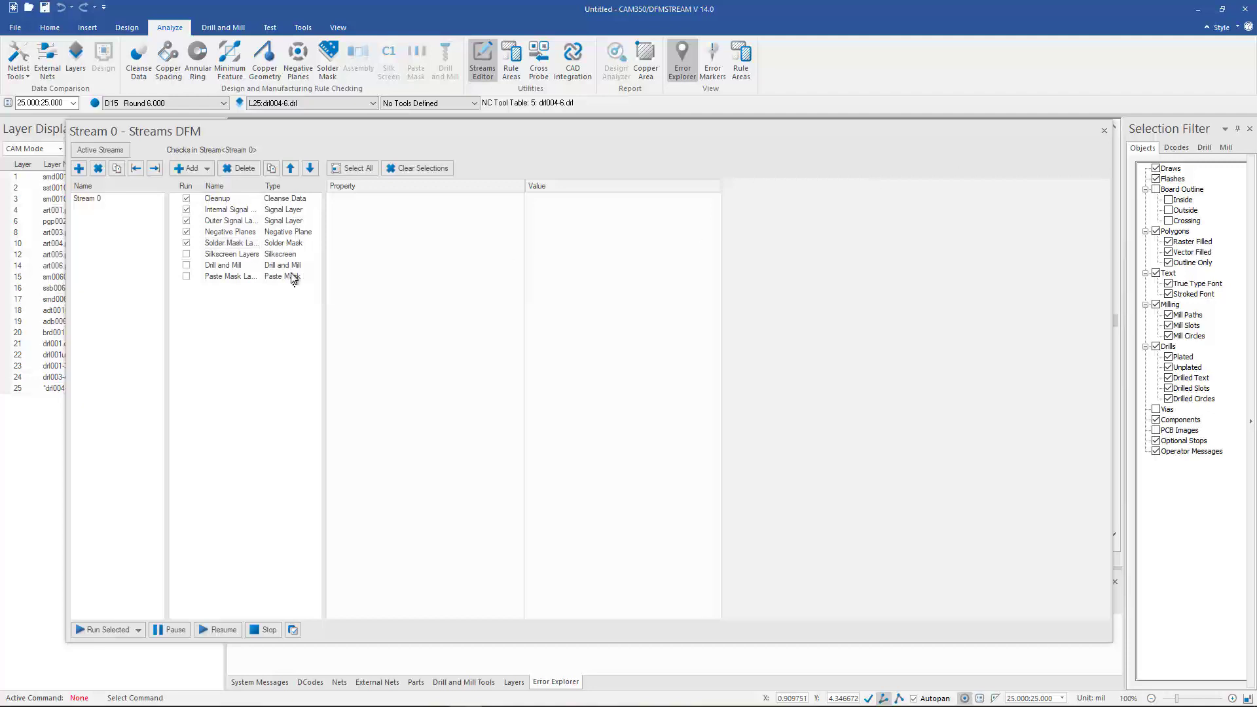
click(214, 213)
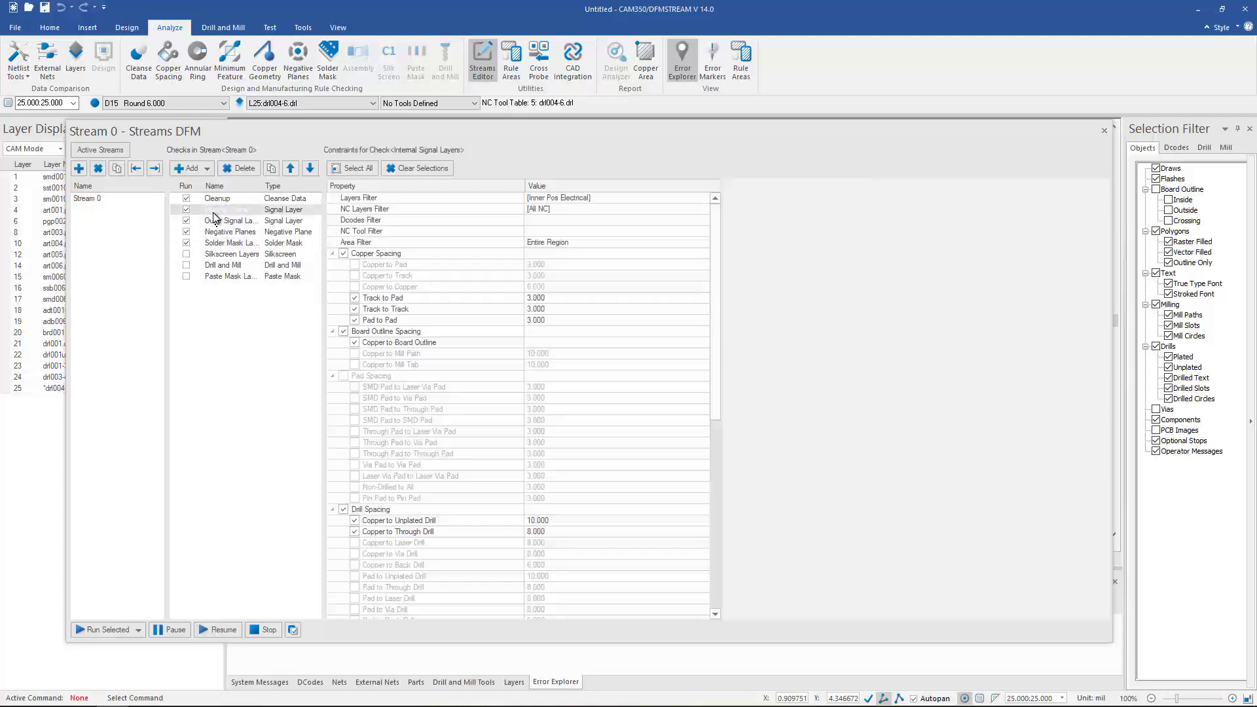
click(233, 222)
click(227, 232)
click(221, 244)
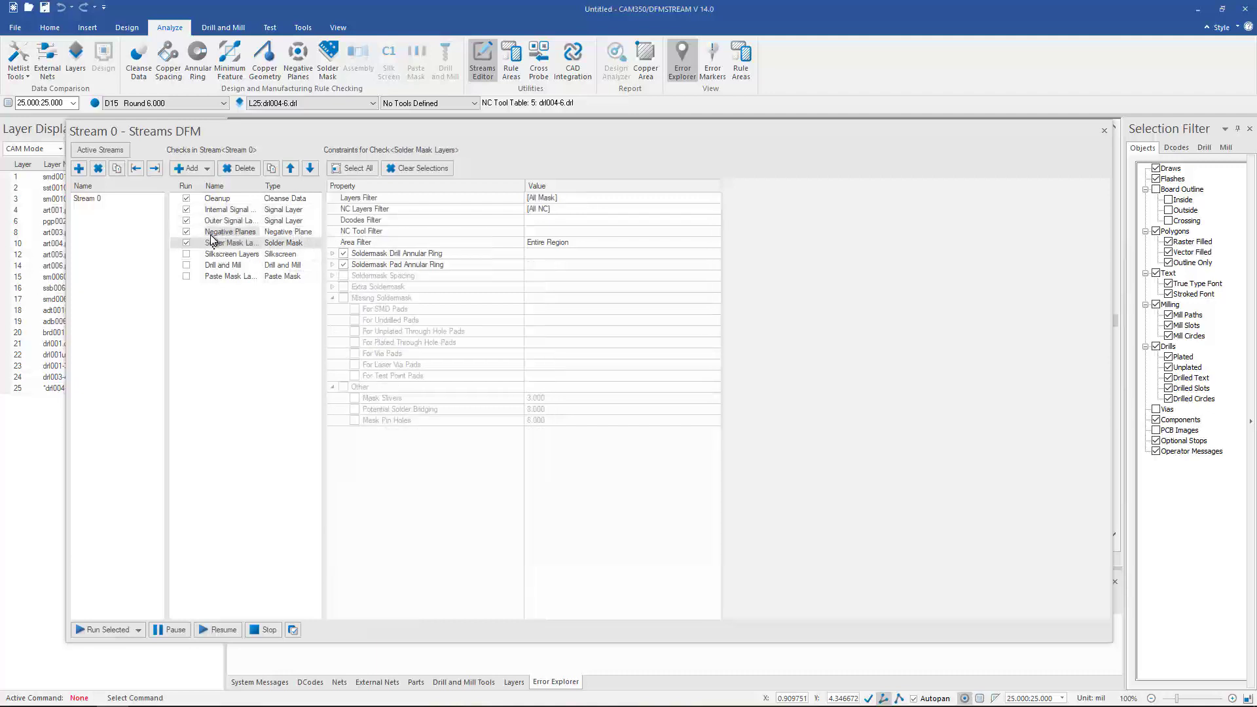
click(220, 199)
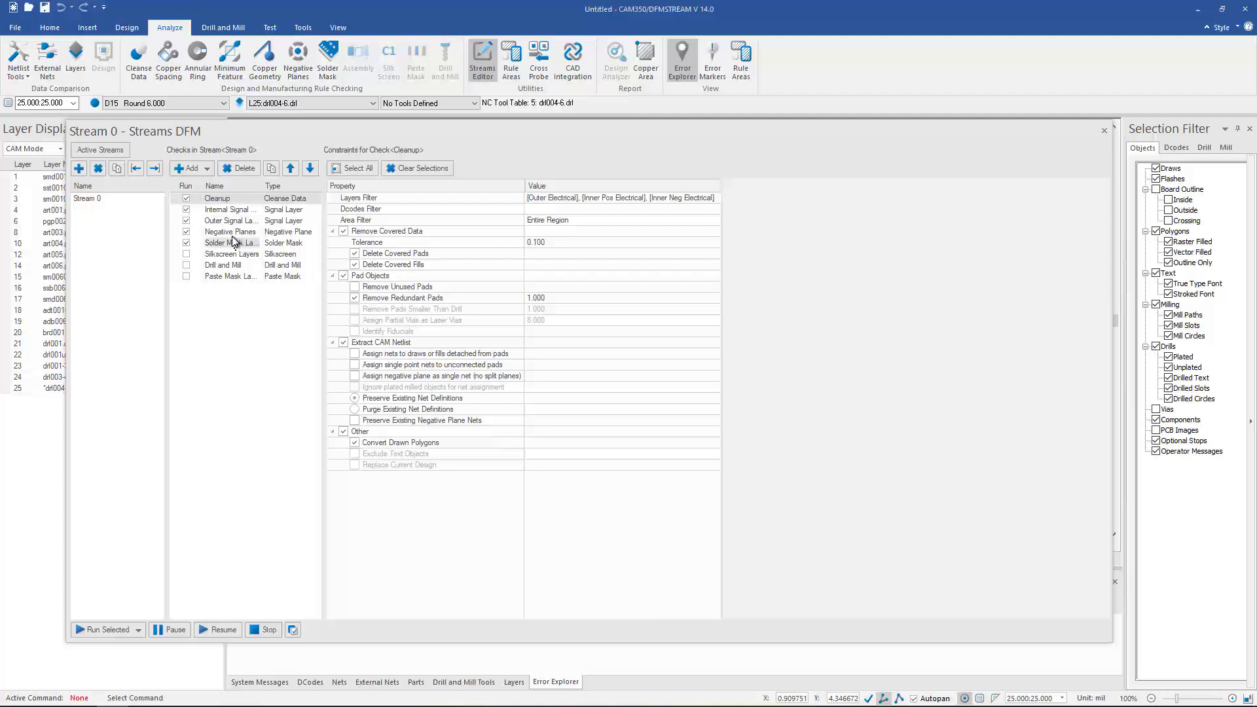
click(222, 220)
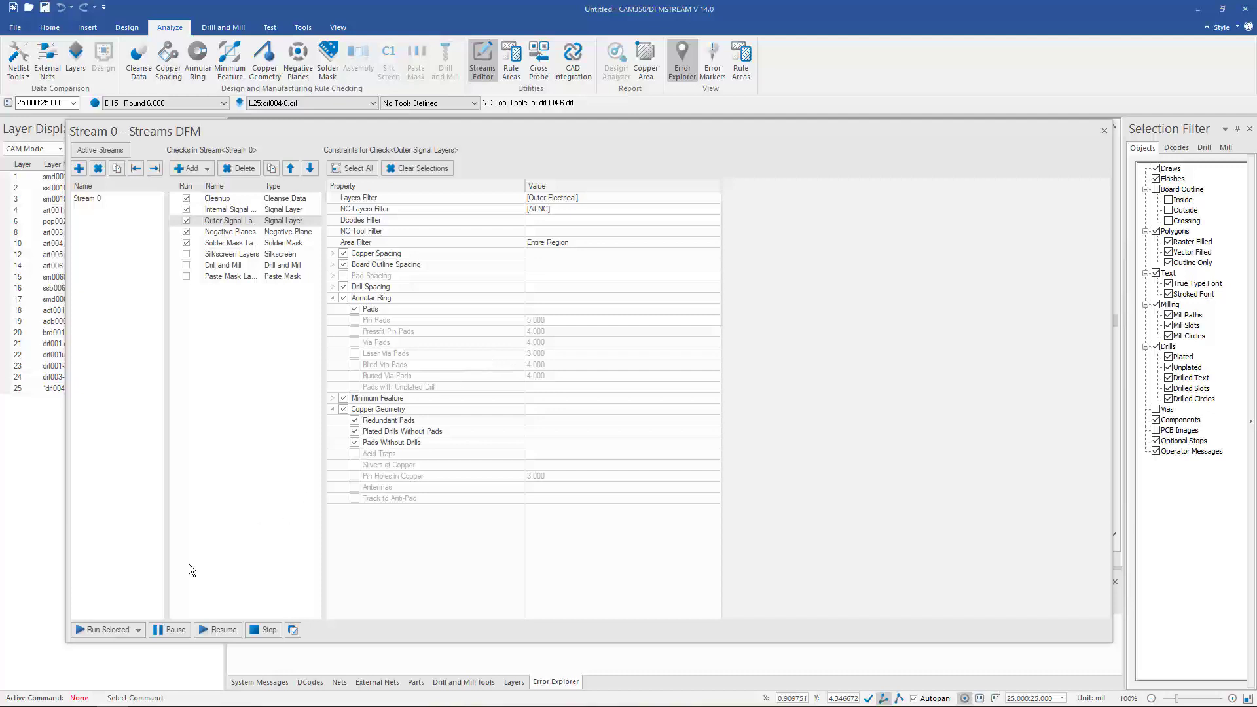
click(136, 630)
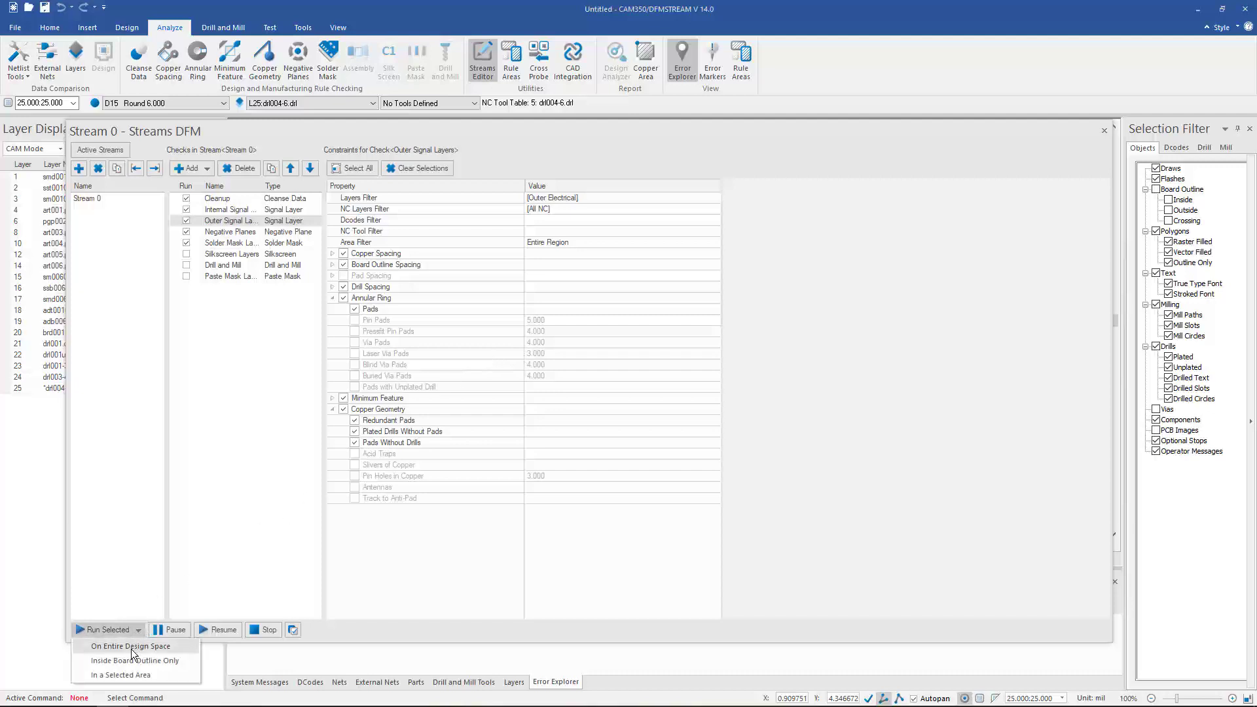
Step: Run Stream 0 on the entire design and close the editor, showing 685 errors
click(131, 648)
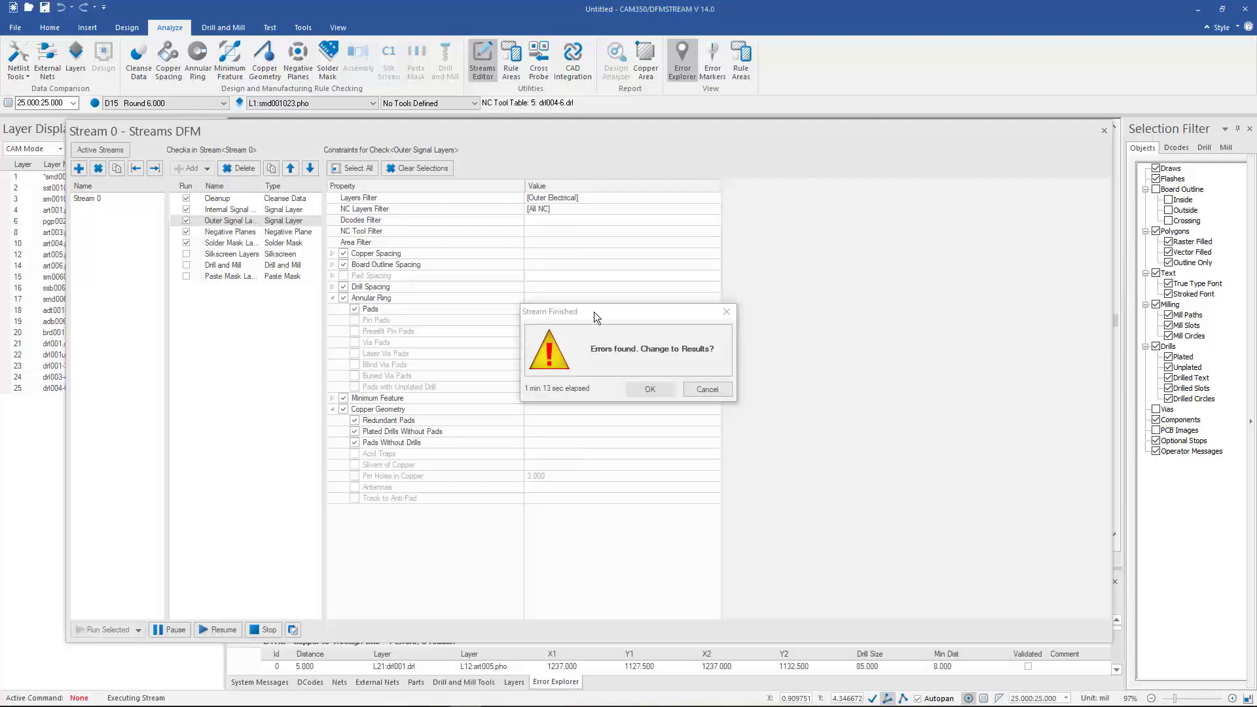
click(650, 388)
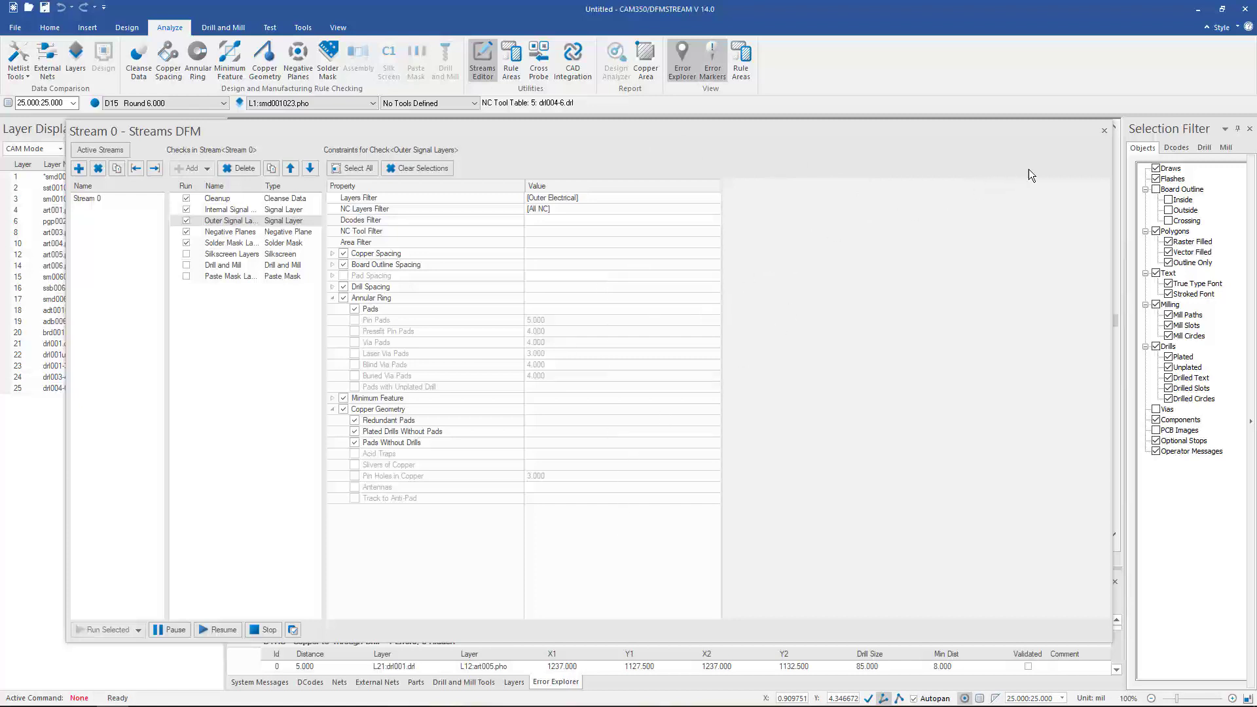
click(1103, 132)
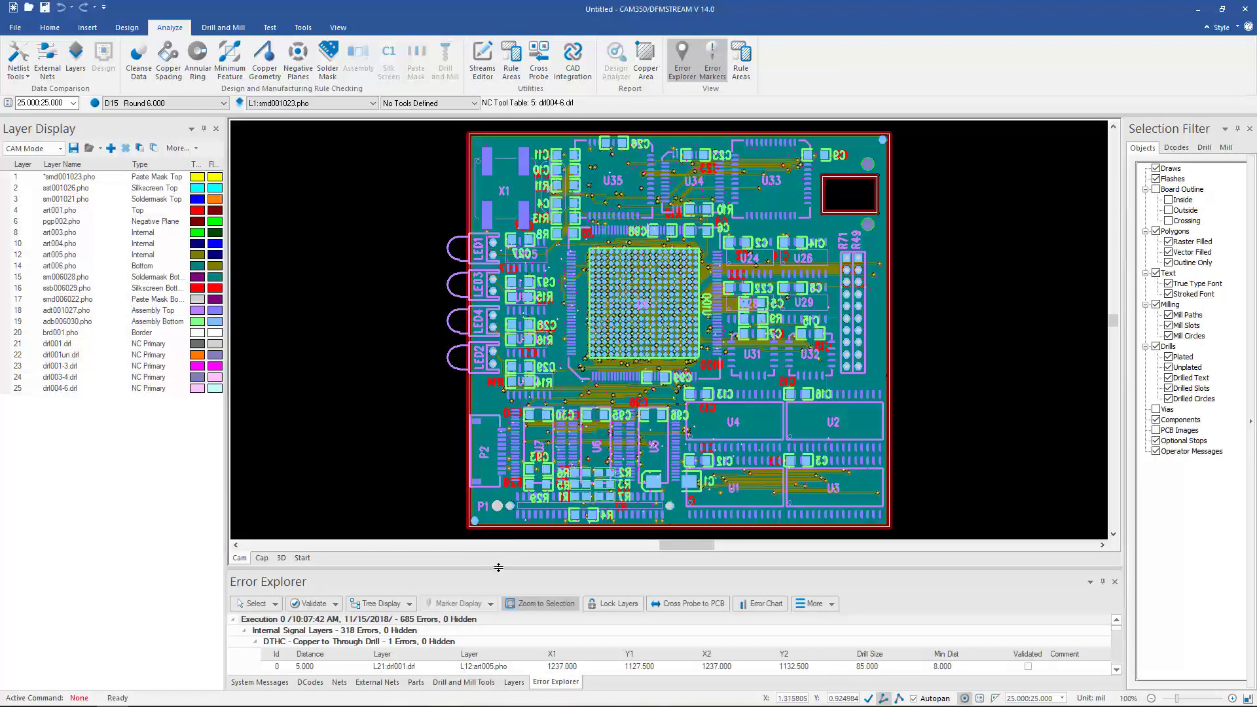
Step: Enlarge the Error Explorer and zoom to the DTHC error: 5 on drl001 against art005, minimum 8
drag(499, 570, 495, 519)
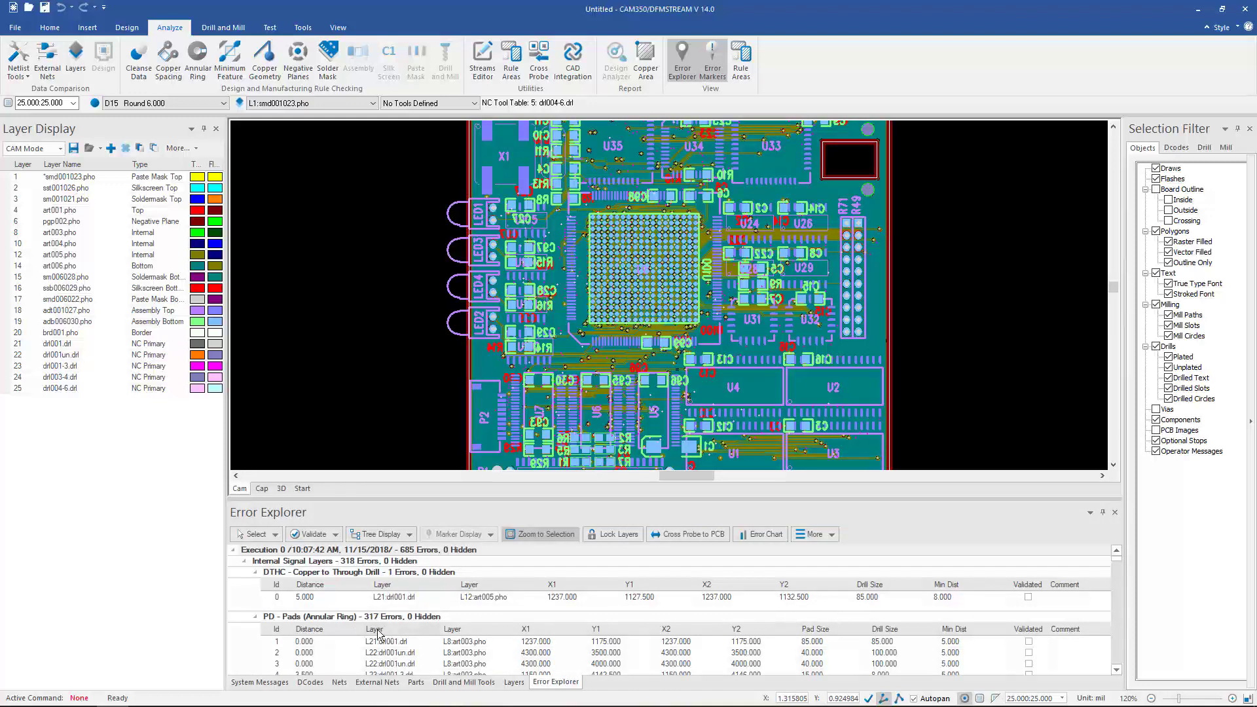
click(321, 596)
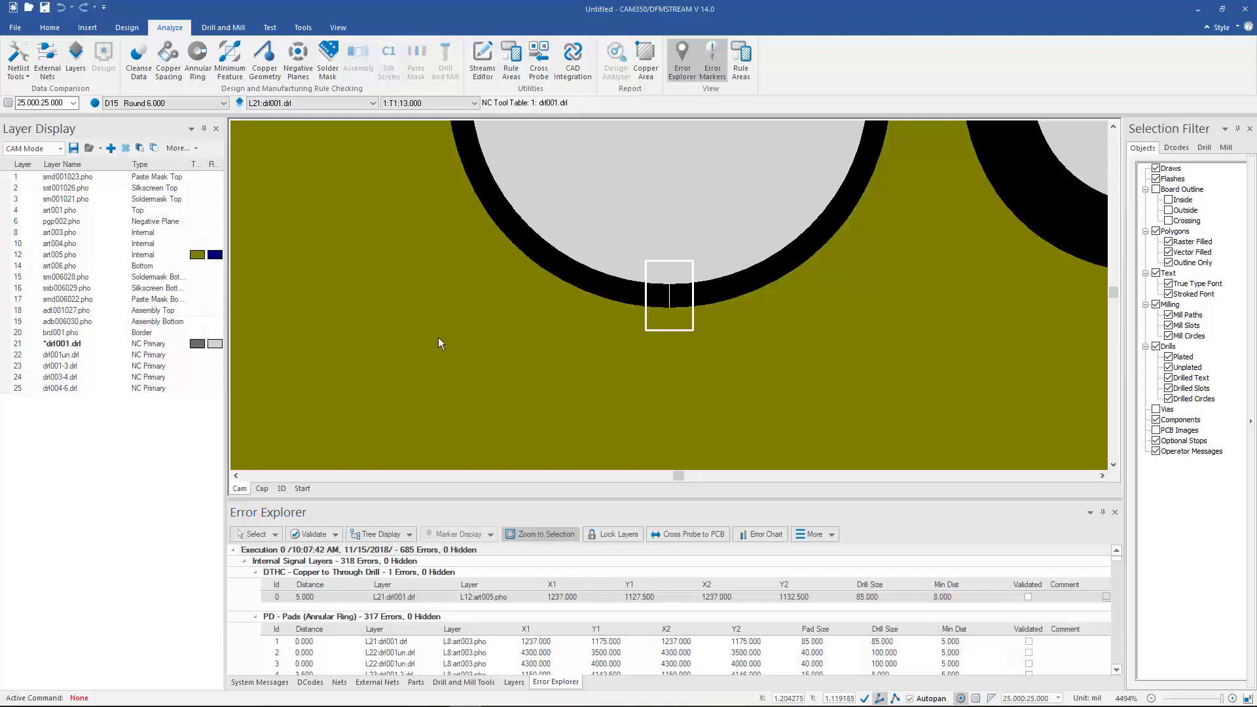
mouse_move(390, 286)
Step: Run External Nets on the entire design without IPC-D-356 comparison, confirming no errors
click(42, 63)
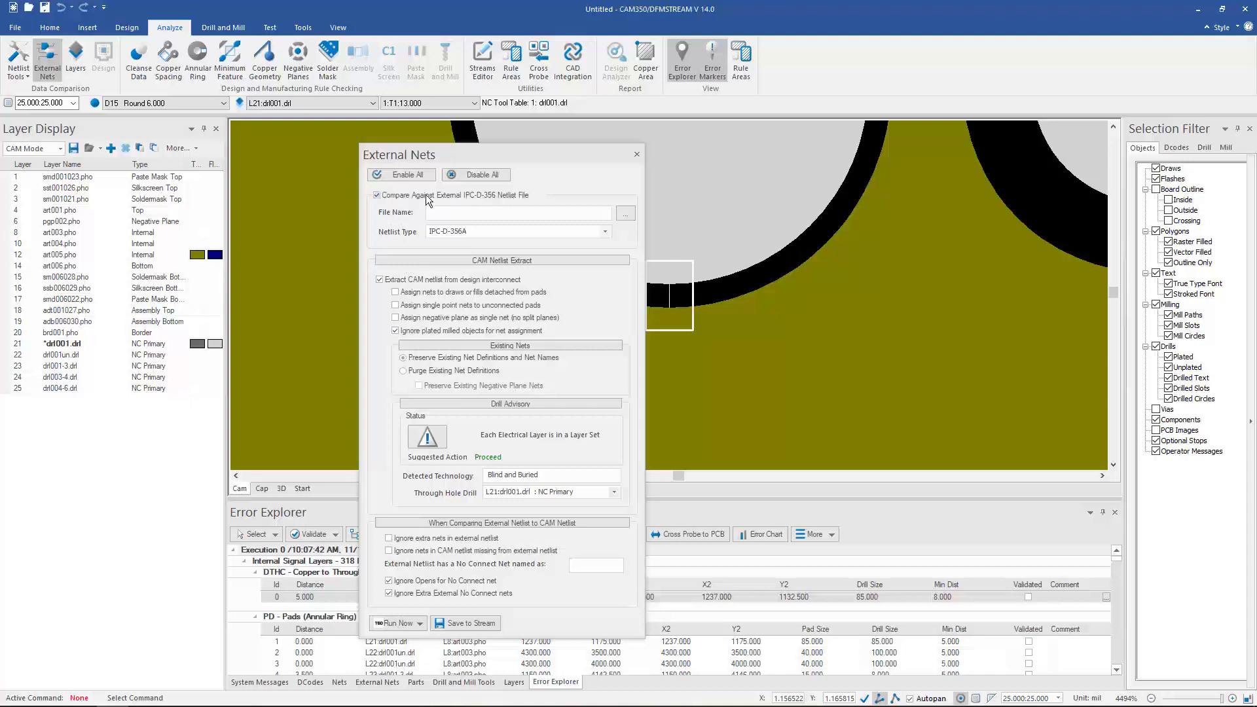
click(377, 195)
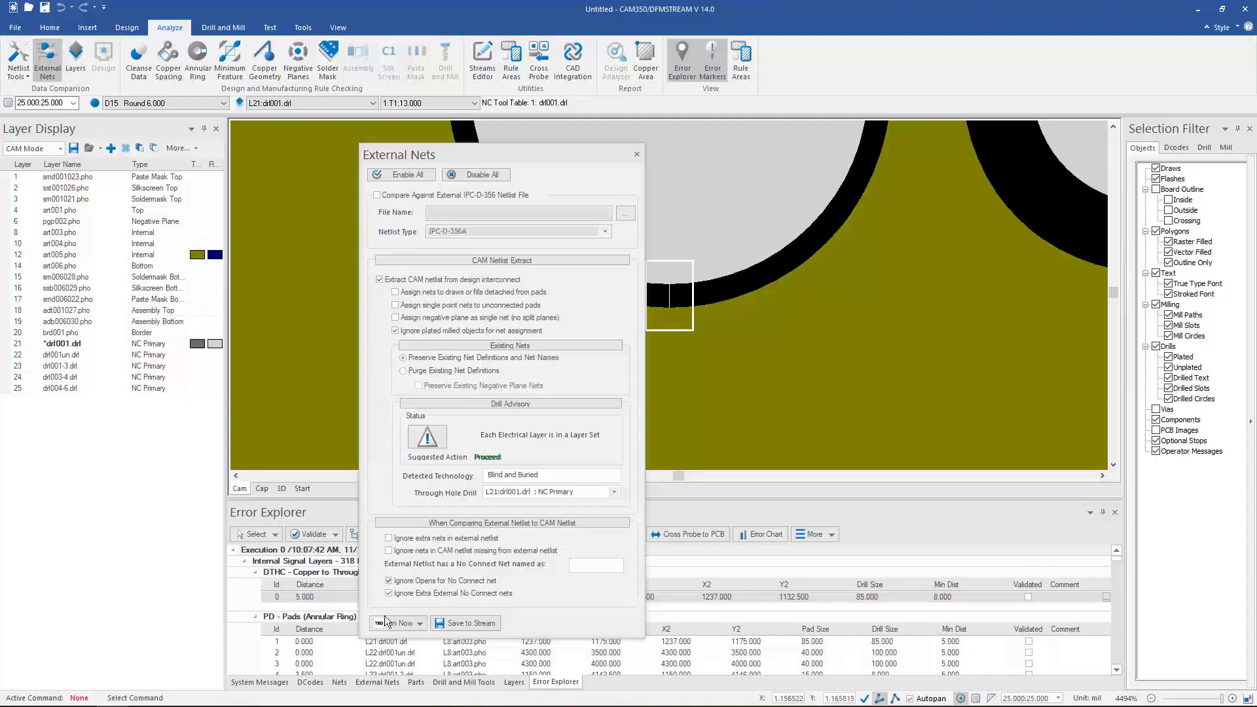
click(419, 624)
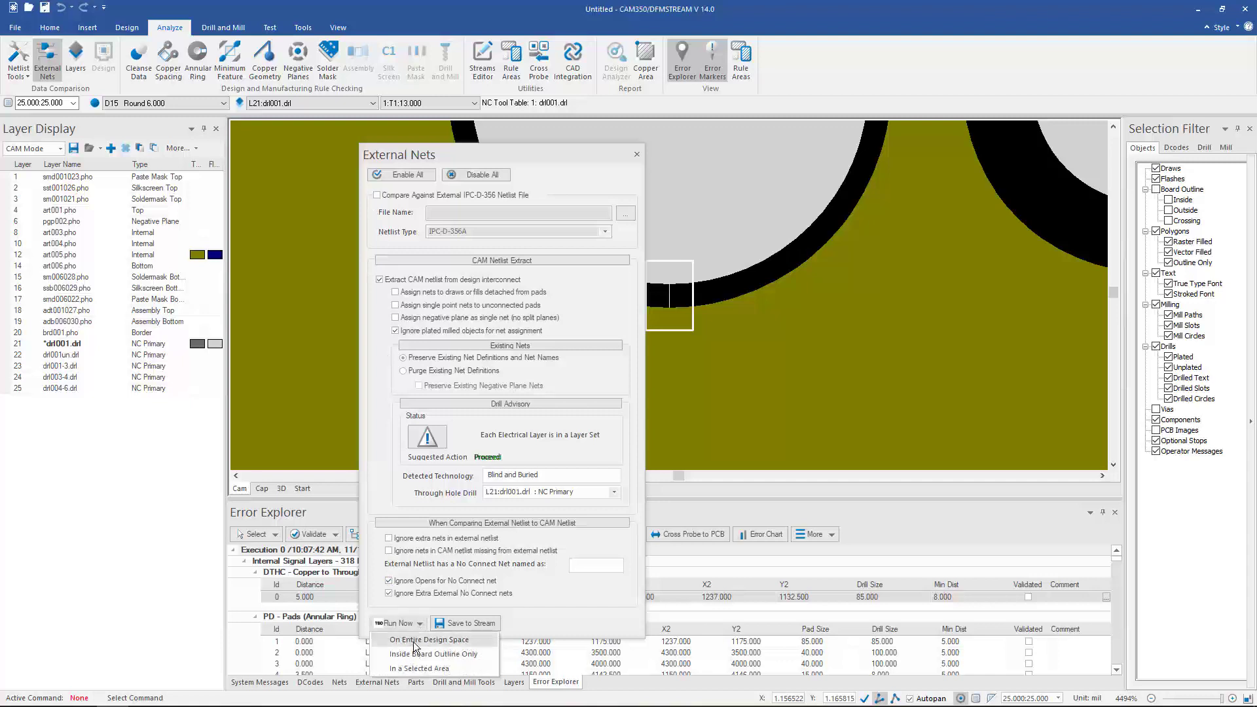
click(414, 640)
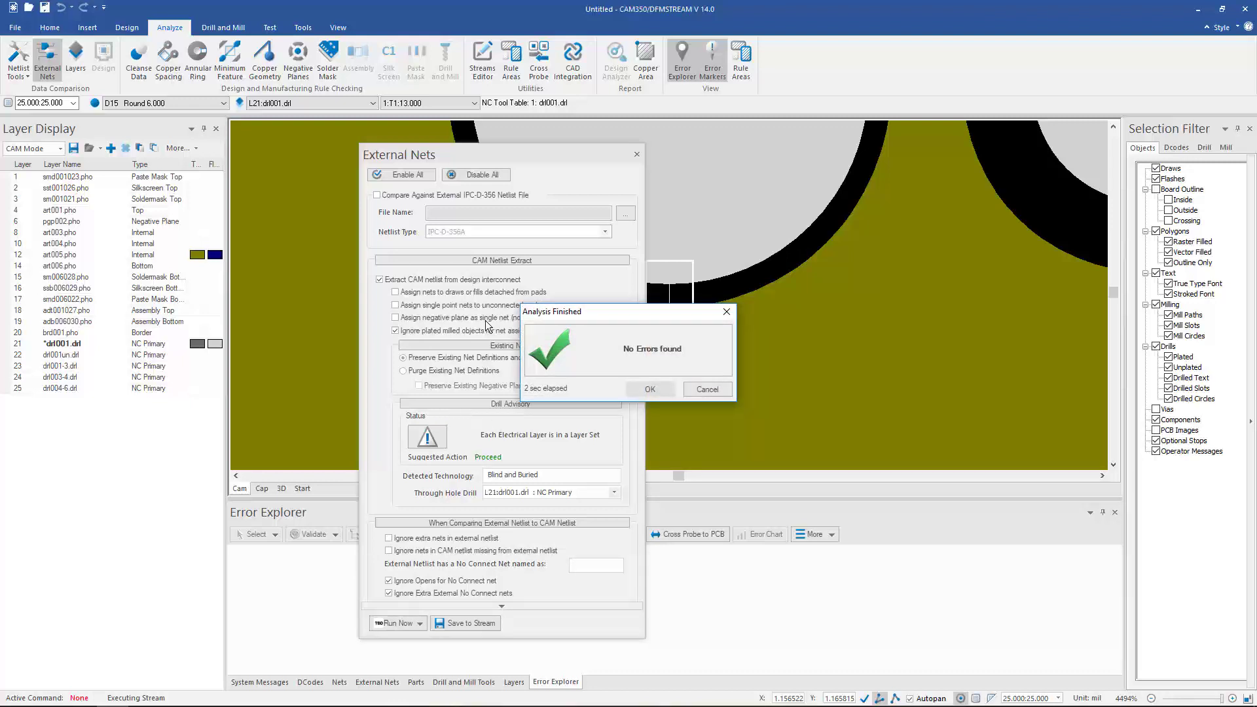
click(649, 390)
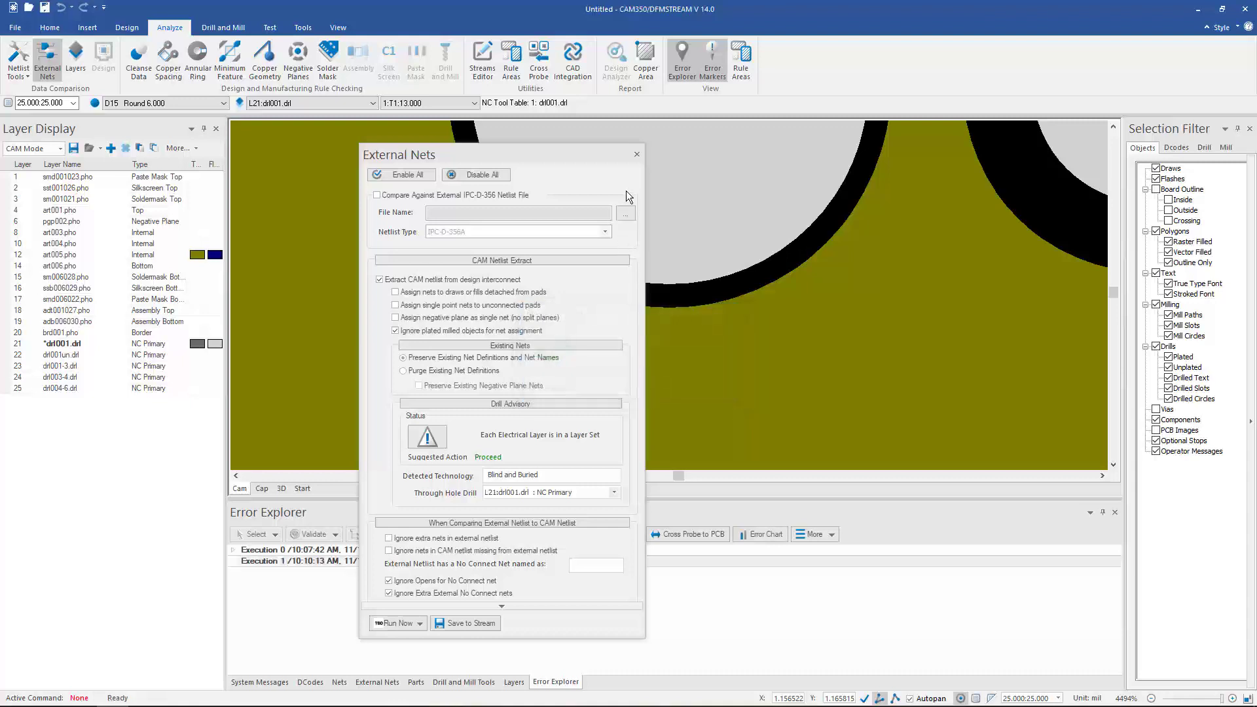
click(637, 155)
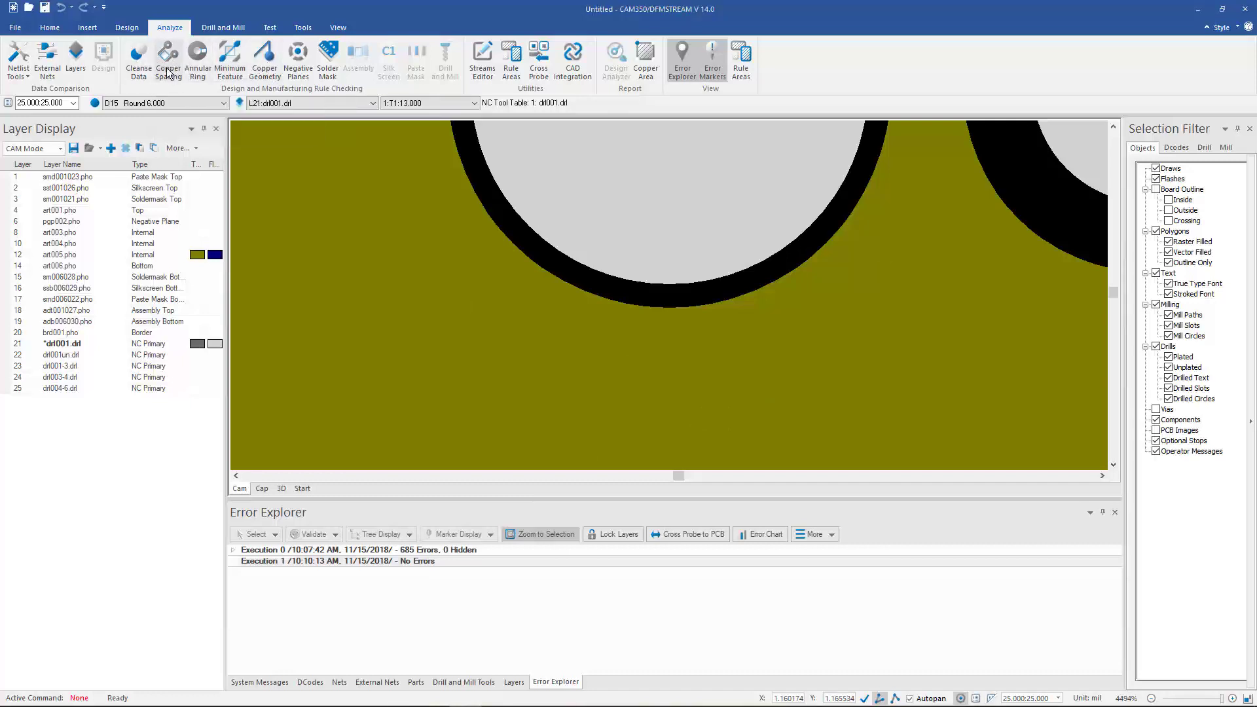
Step: Run the 5 mil Annular Ring check on the entire design, adding 636 pad errors
click(191, 62)
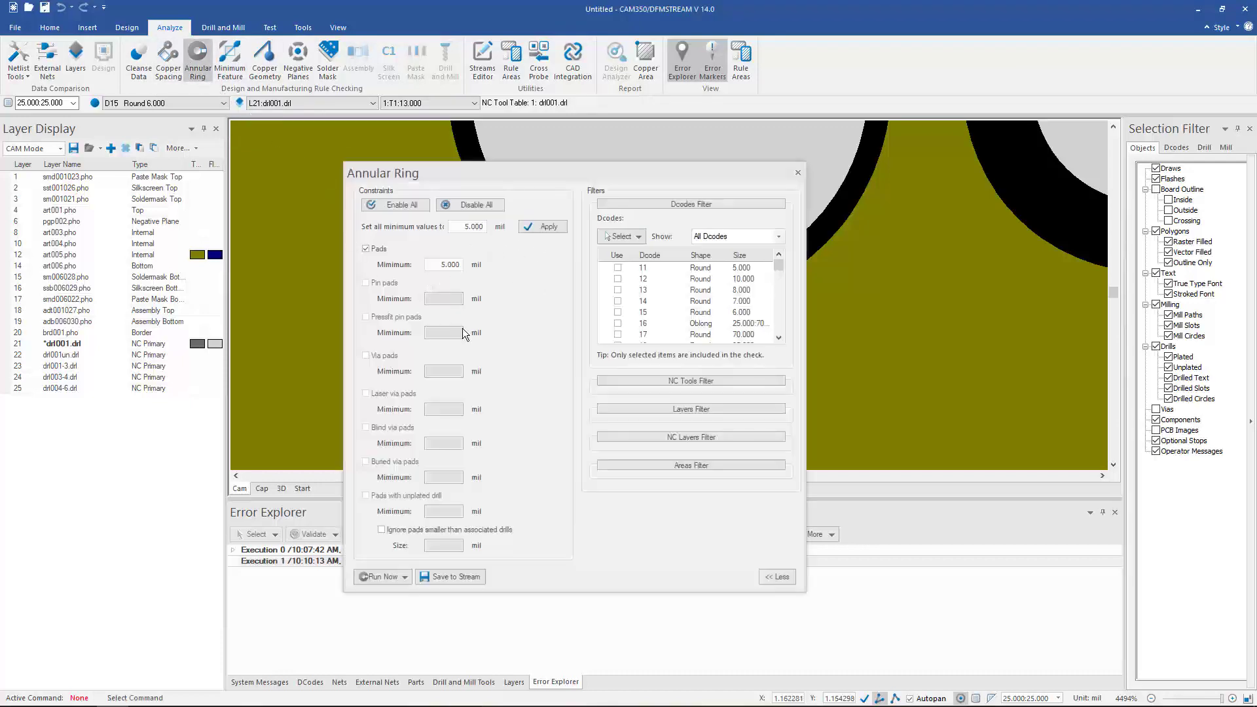
click(400, 575)
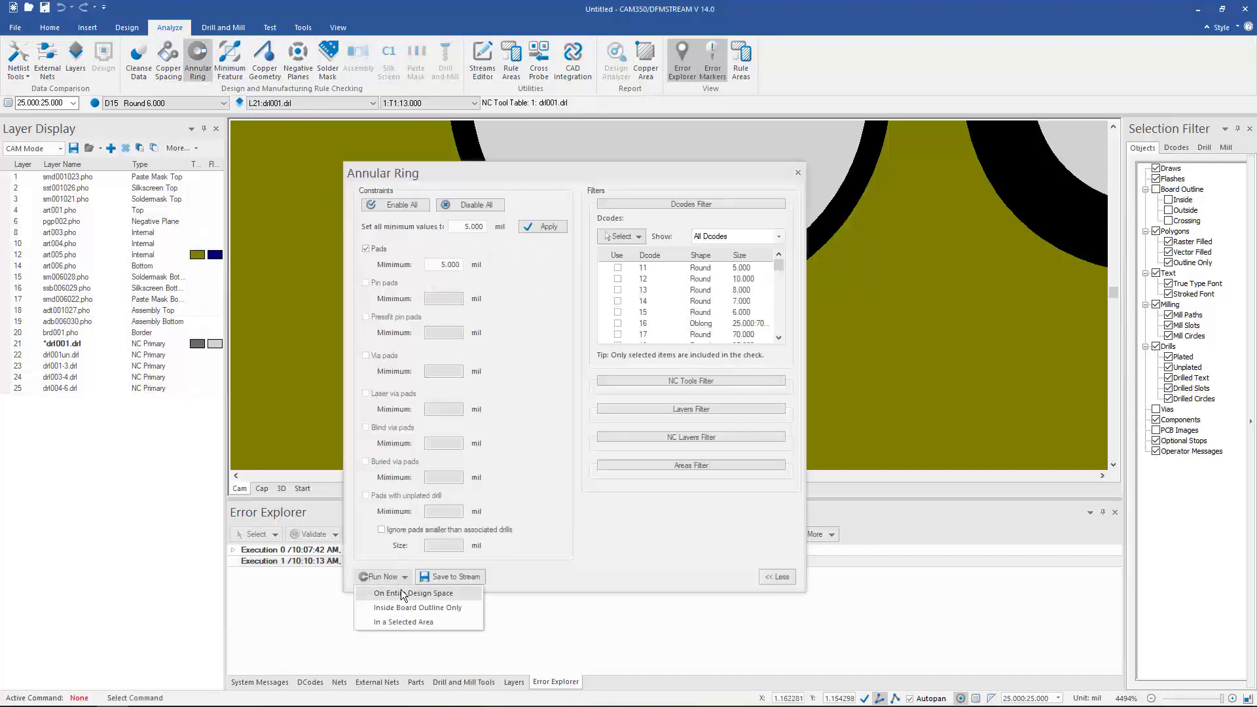
click(400, 589)
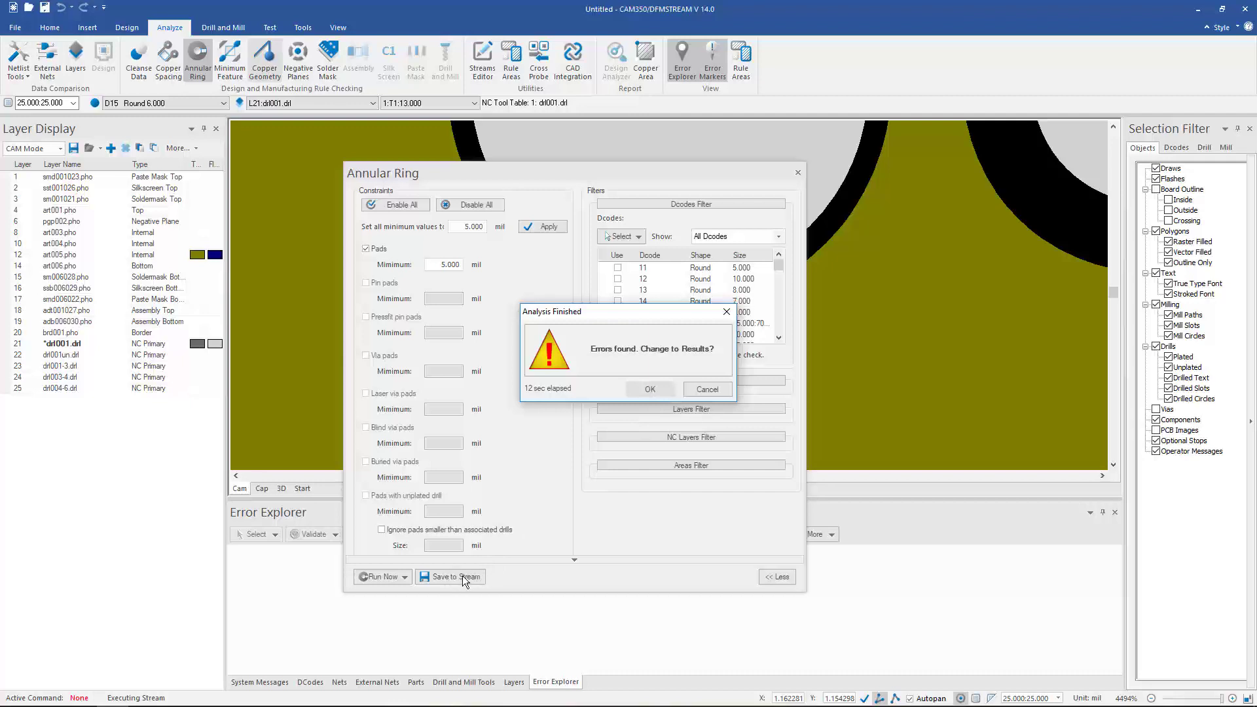
click(651, 390)
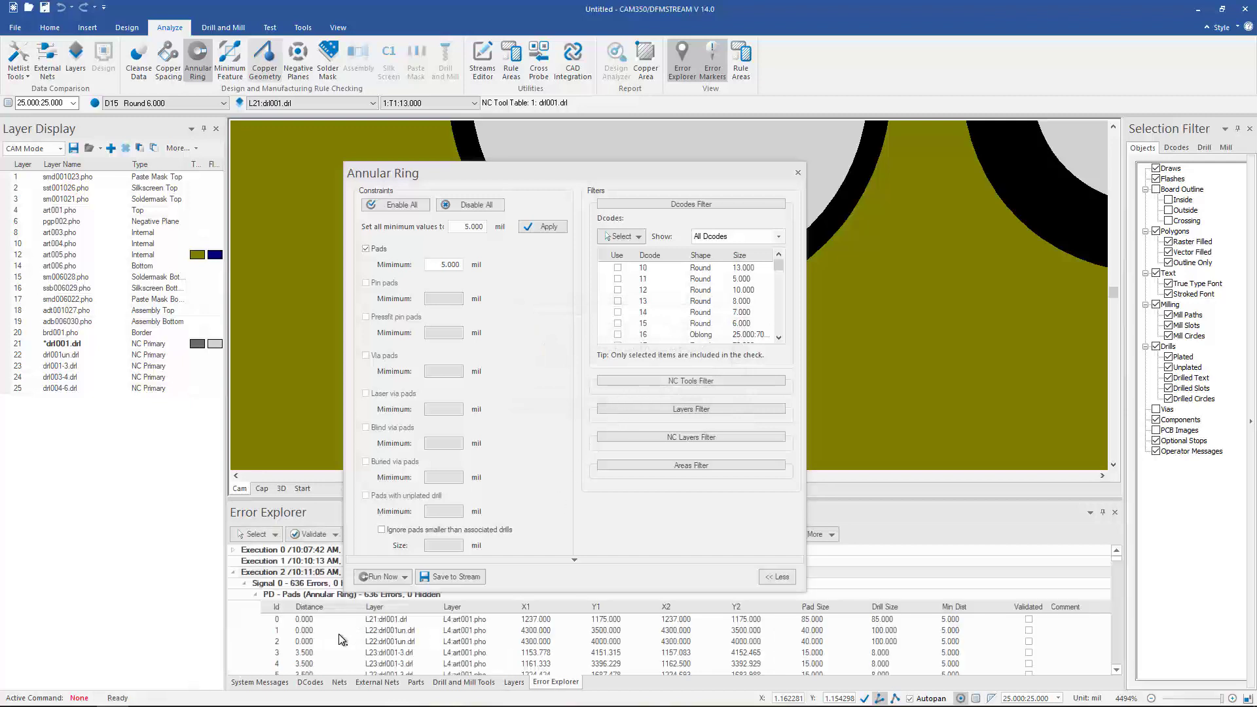
key(Escape)
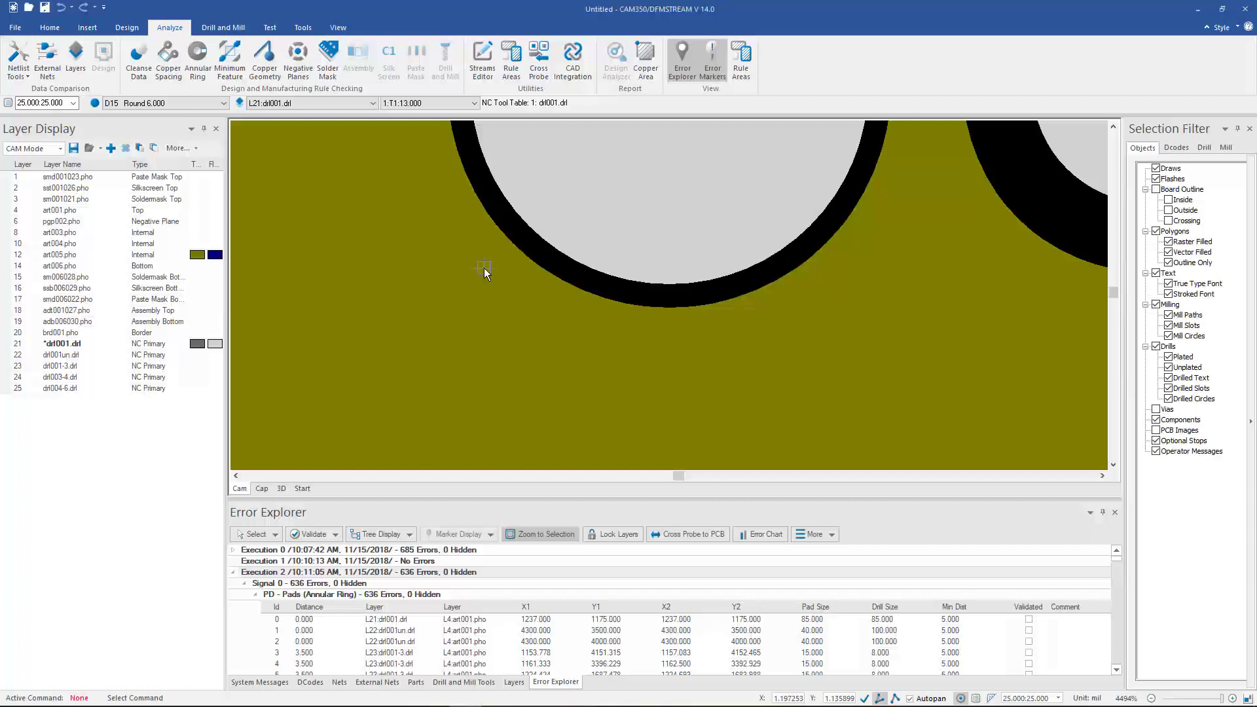
Step: Start a DXF import of motorcyc.dxf, reaching the layer mapping for its 24 DXF layers
click(15, 29)
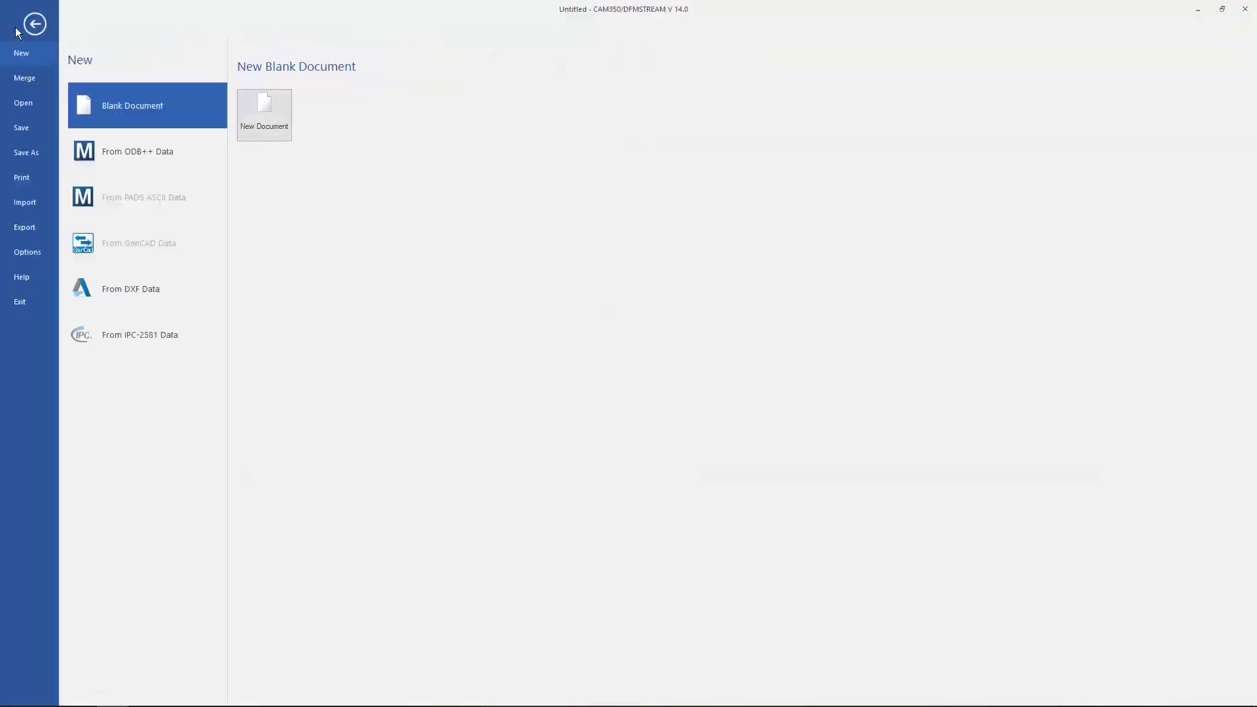
click(24, 227)
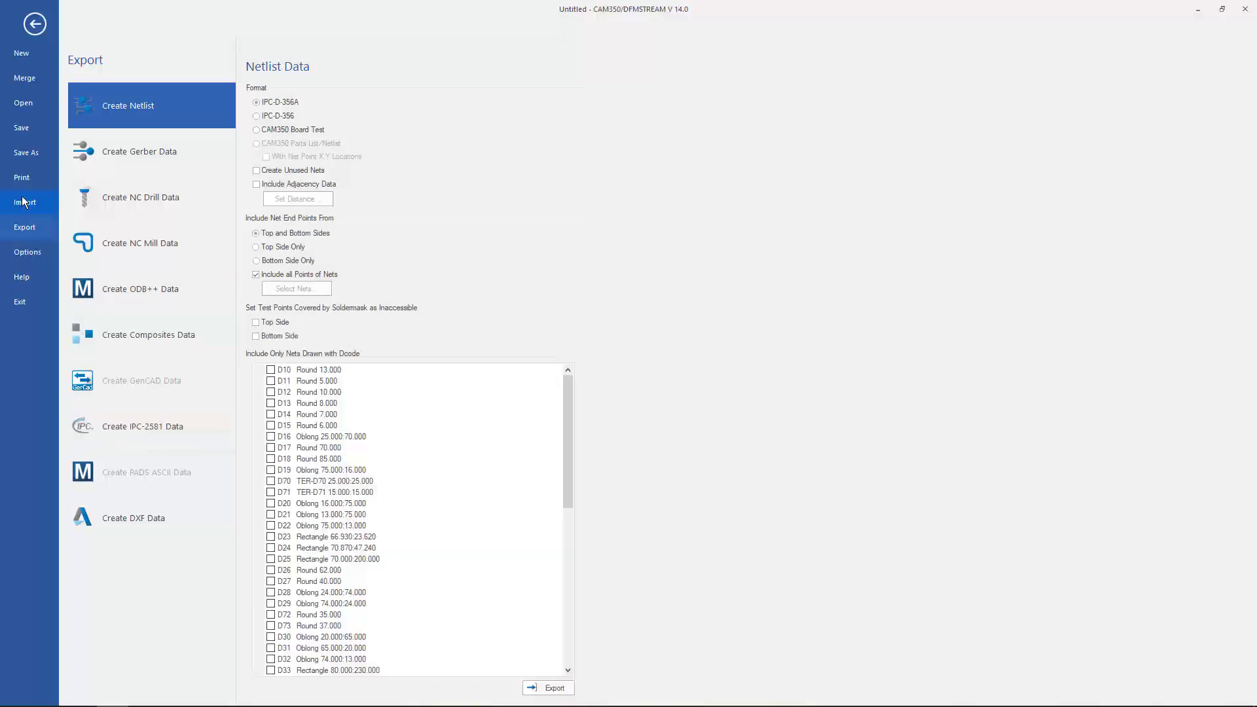
click(22, 201)
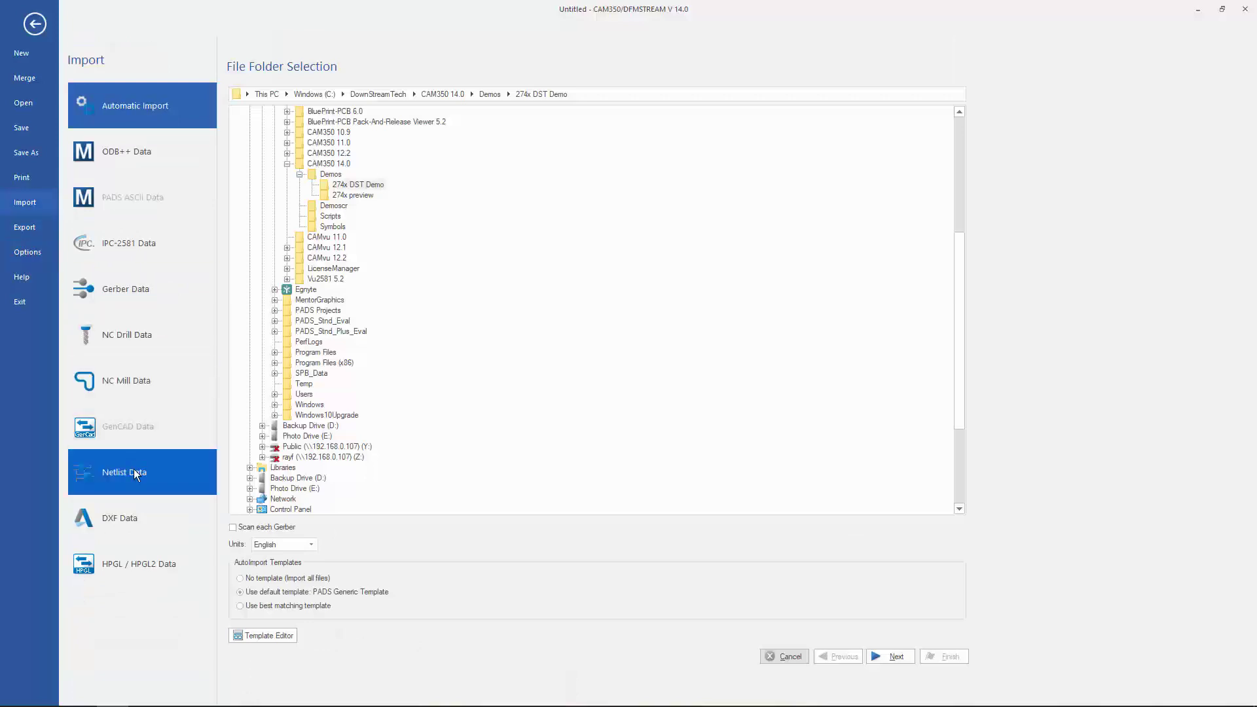
click(131, 521)
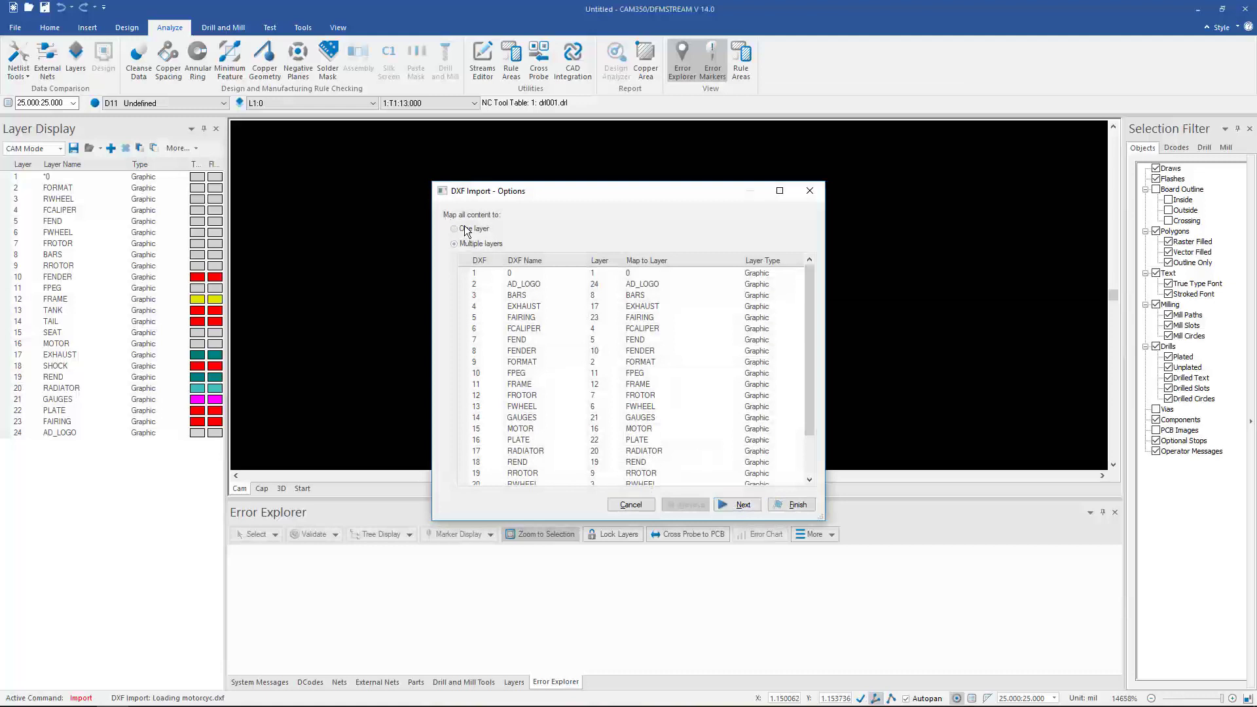
Step: Accept the DXF layer mapping and format options and finish importing motorcyc.dxf
click(738, 505)
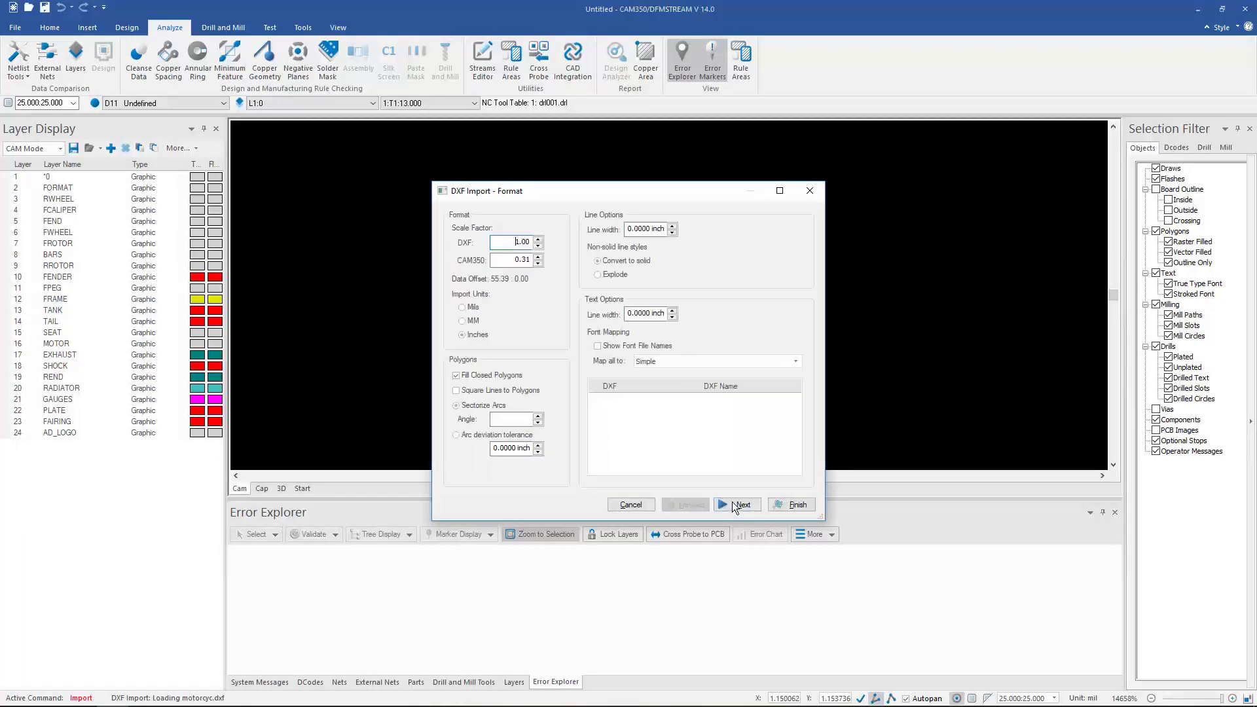
click(738, 504)
click(792, 505)
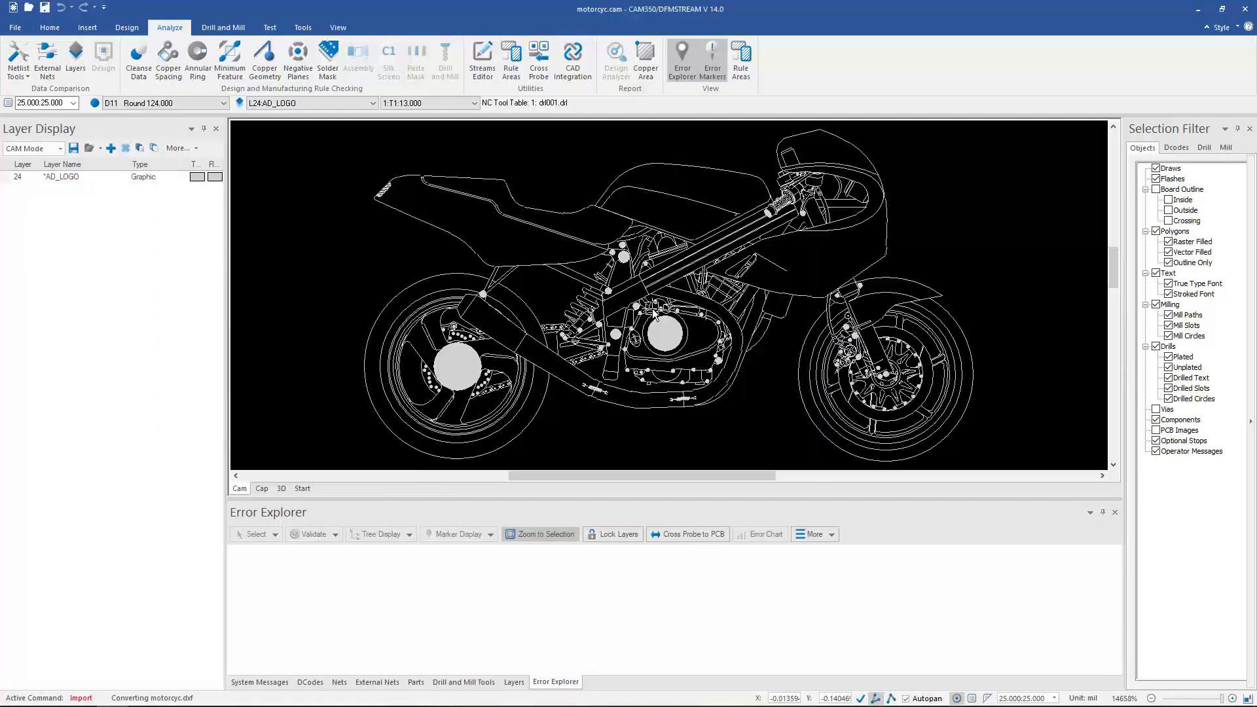
mouse_move(654, 314)
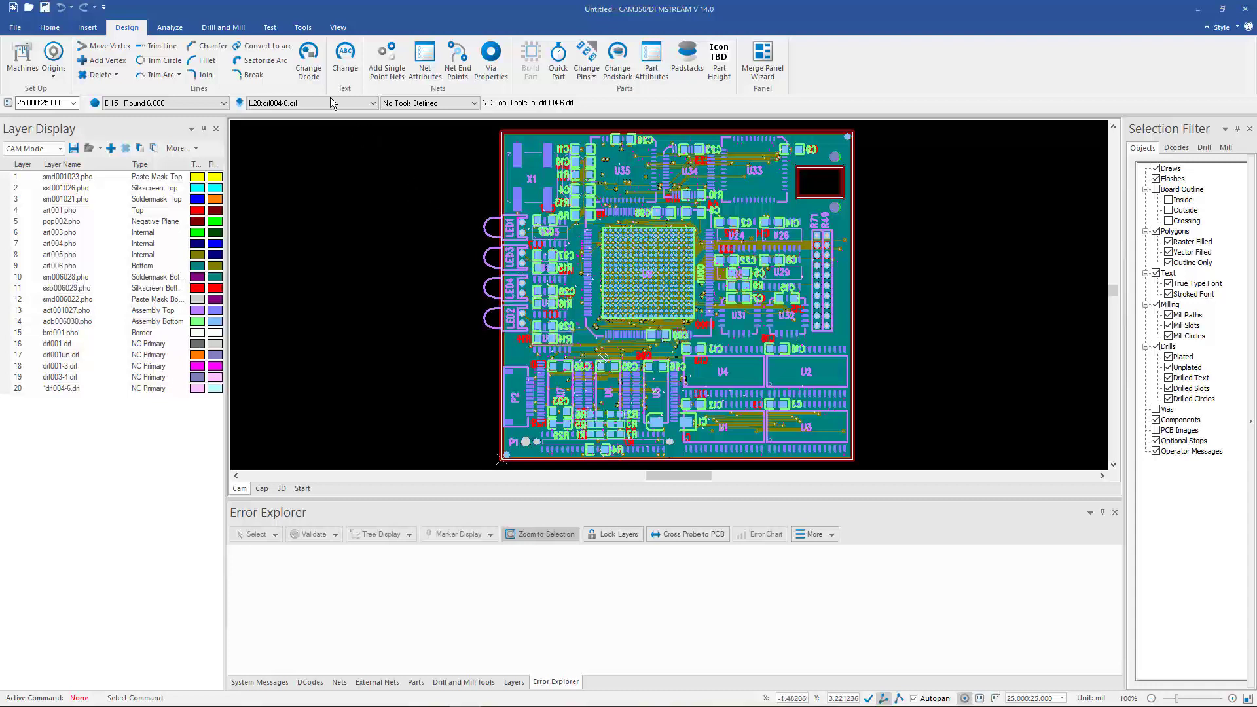
Step: Enable PADS cross-probing in CAD Integration and place CAM350 beside PADS Layout
click(172, 27)
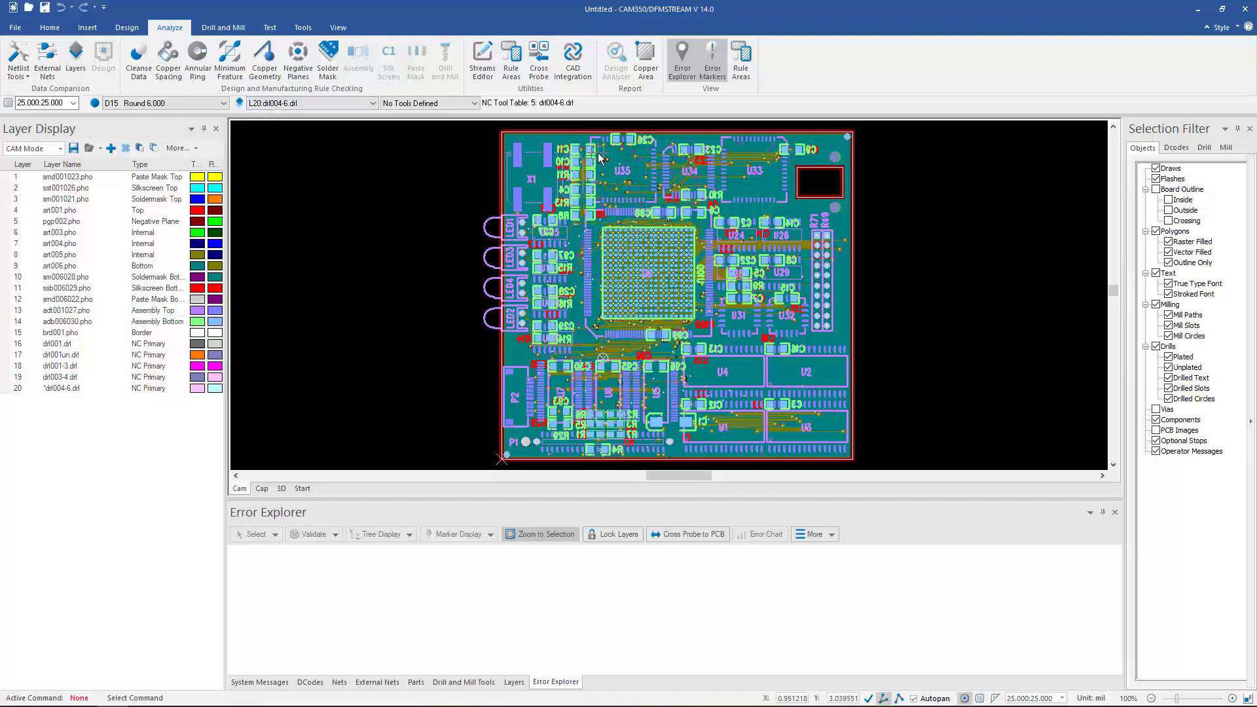
click(571, 55)
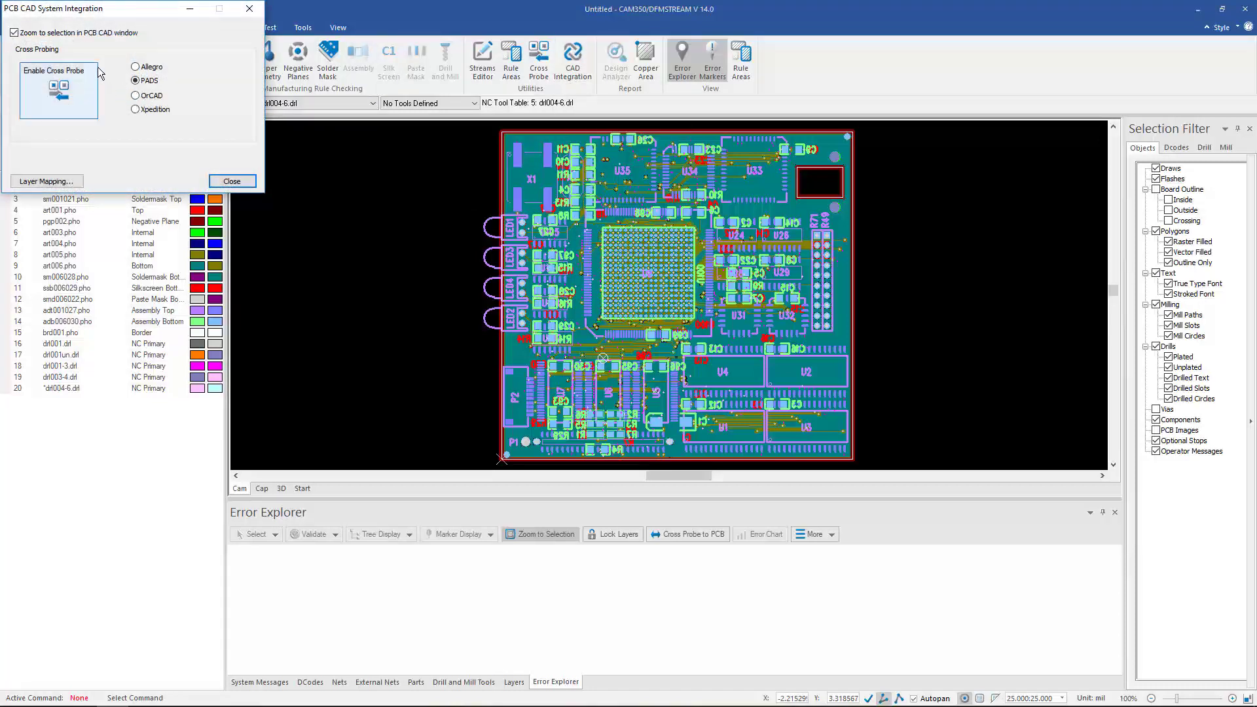
click(60, 94)
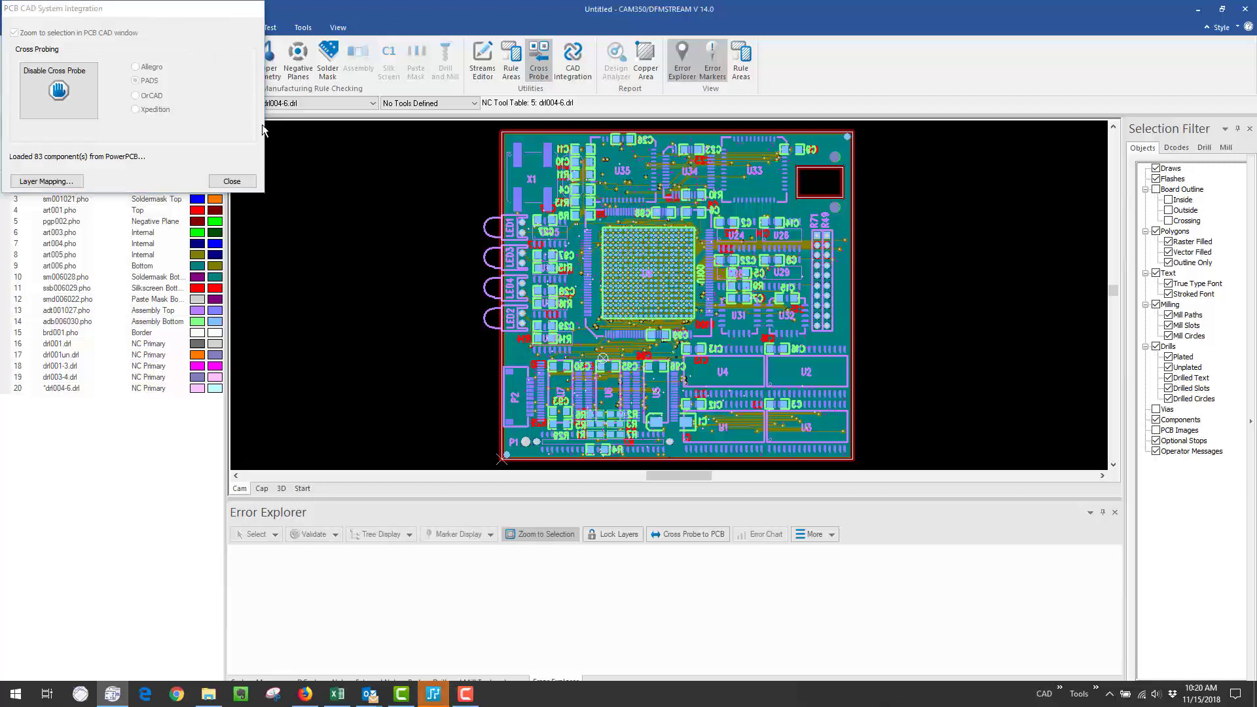
click(187, 10)
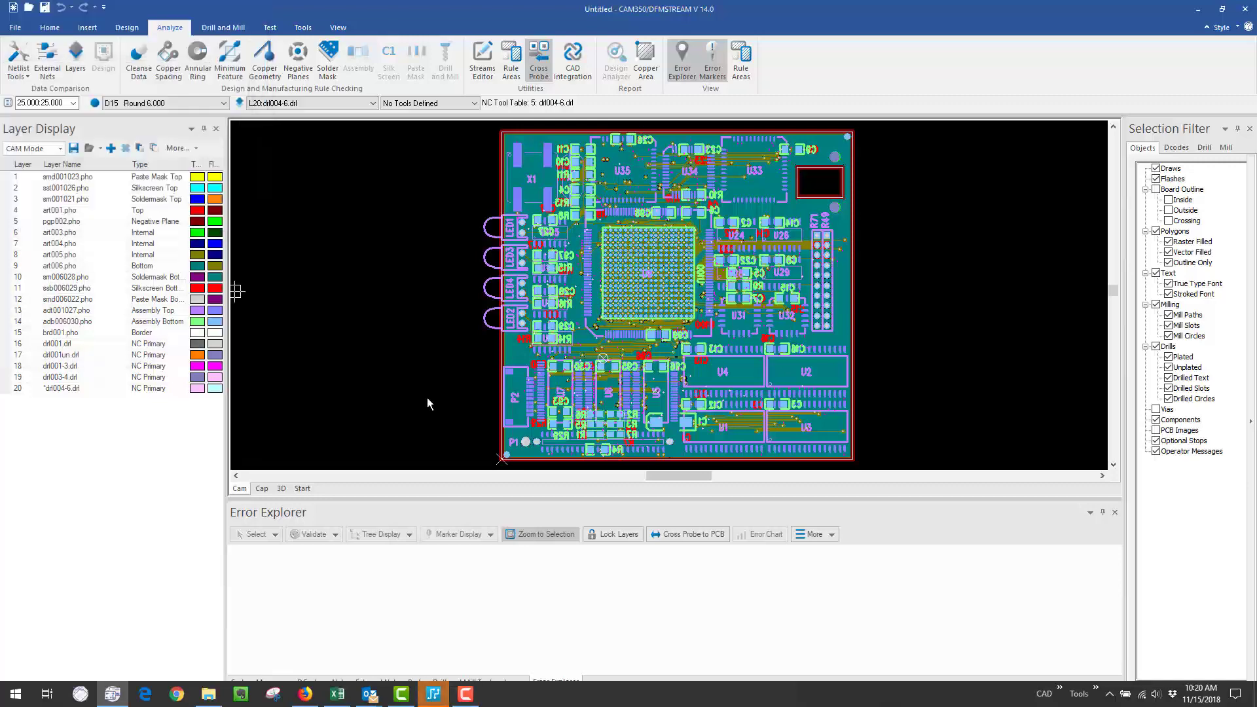
double_click(593, 21)
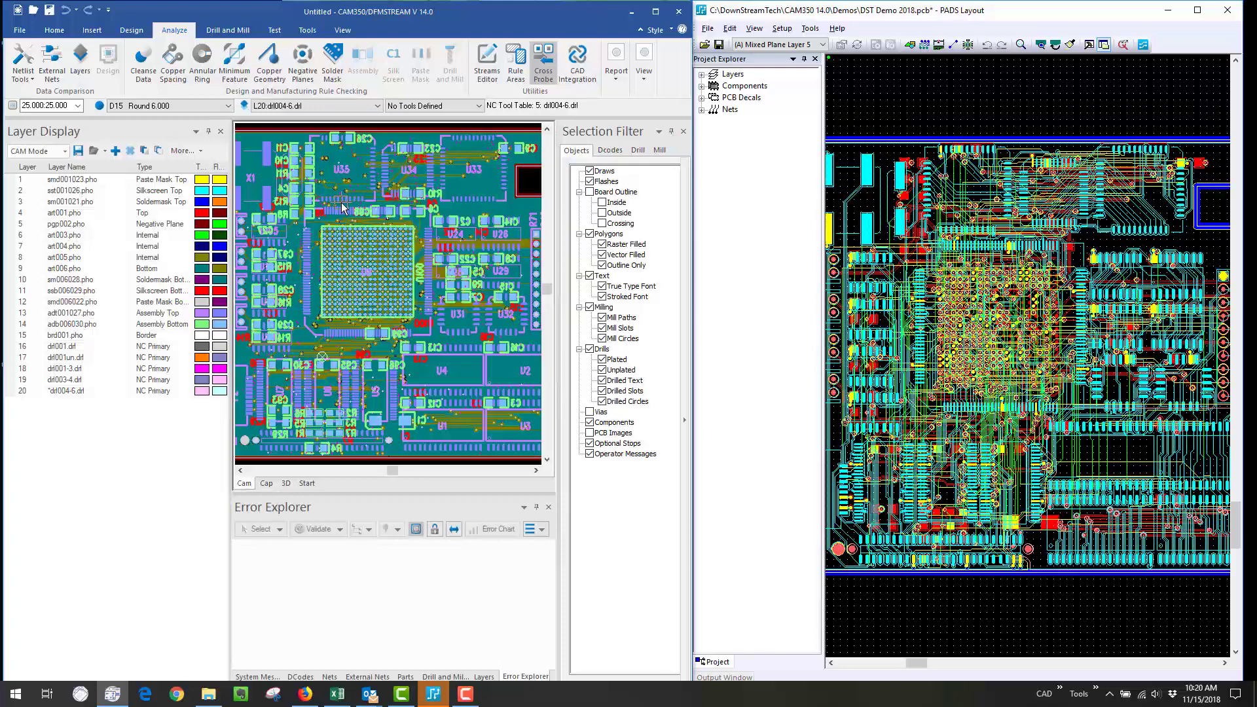
Step: Display only the art001.pho Top copper layer of the dst demo 2018 board
click(65, 213)
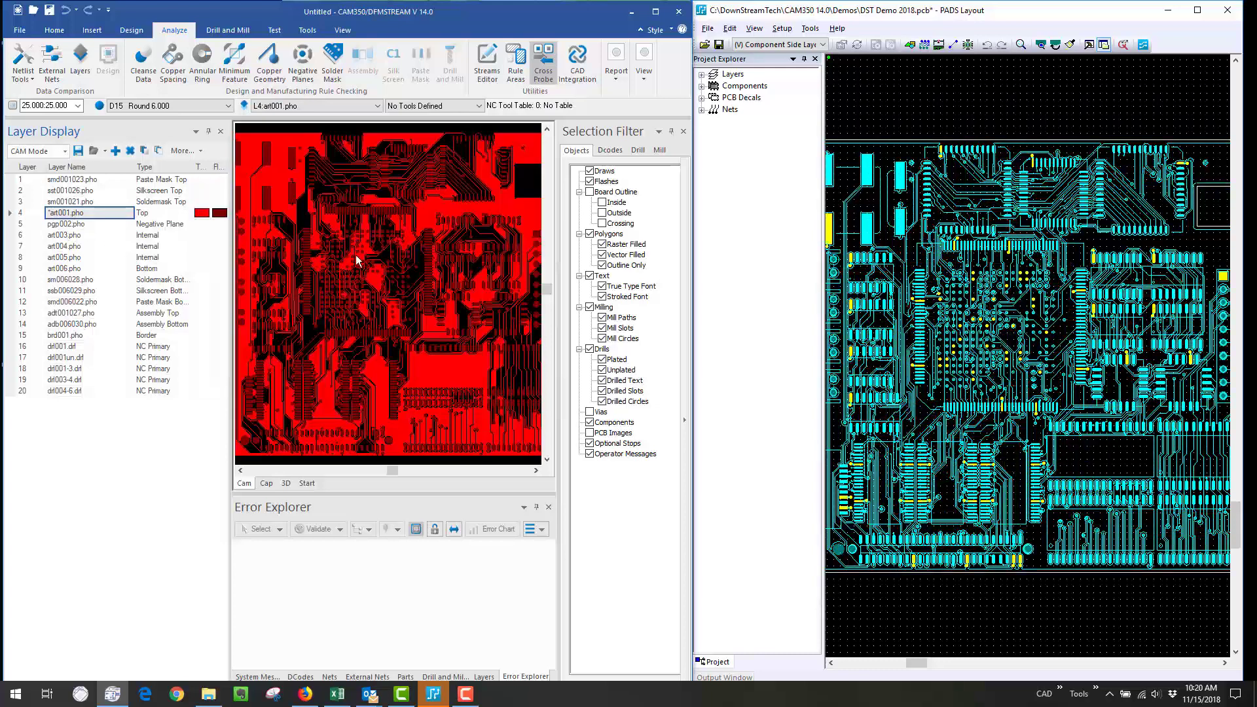
scroll(365, 262, up, 1)
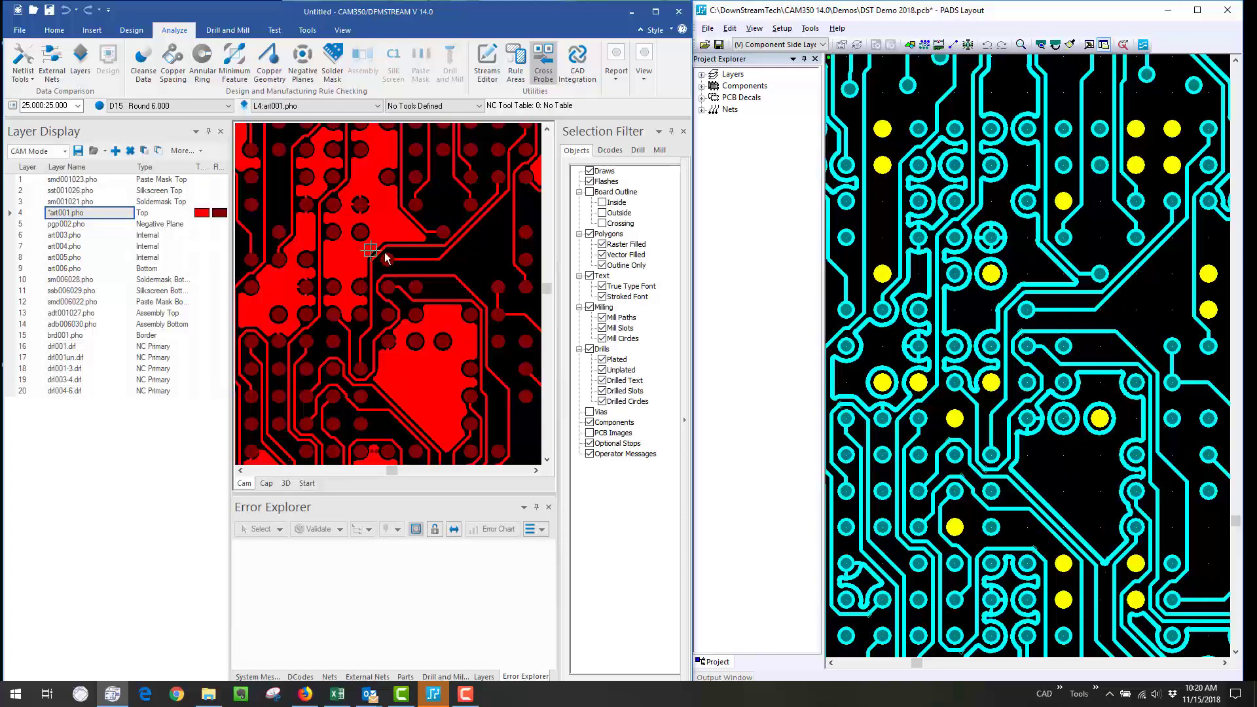
scroll(379, 216, up, 1)
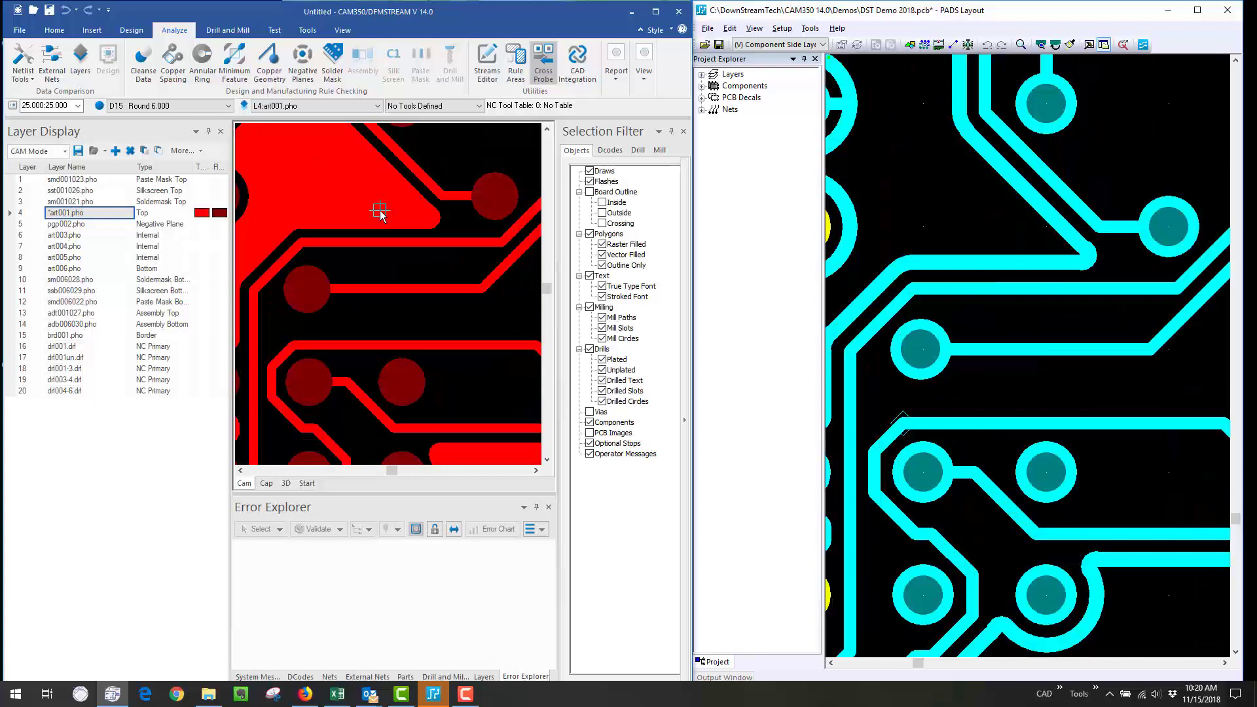
scroll(393, 233, down, 1)
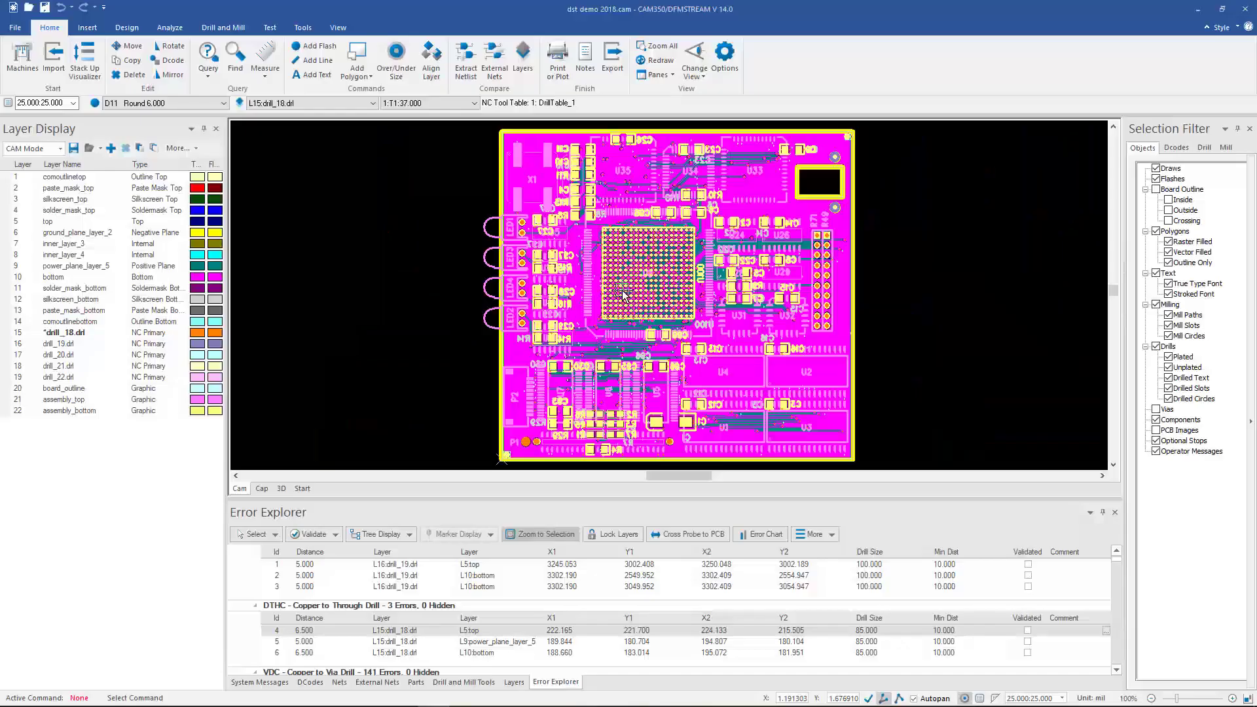
Step: Switch the canvas to the 3D board model and tilt it edge-on, zoomed in
mouse_move(622, 295)
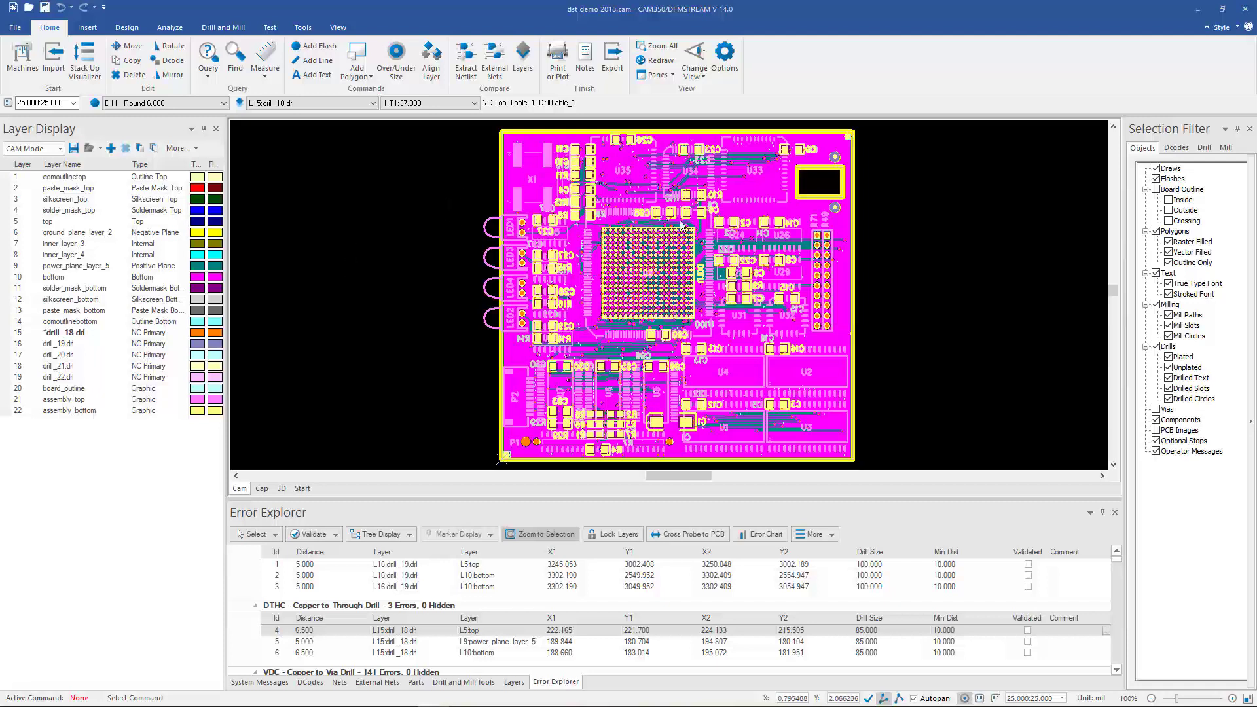
click(282, 490)
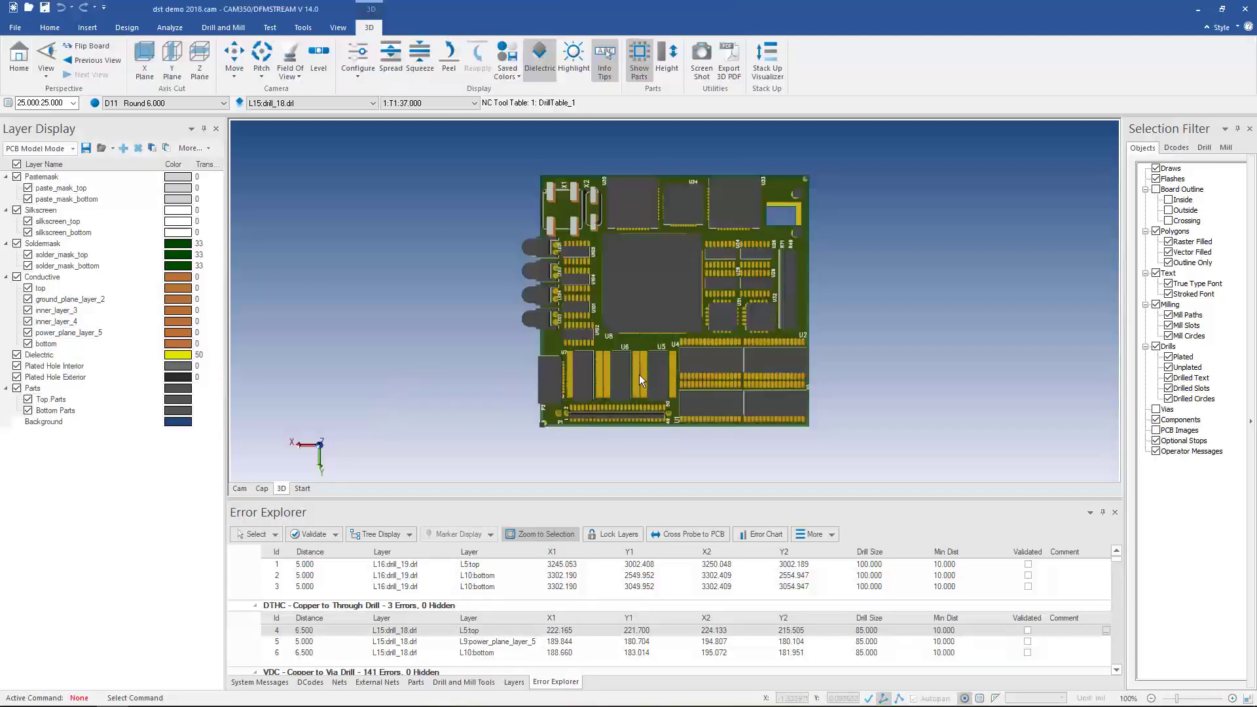
drag(639, 375, 635, 253)
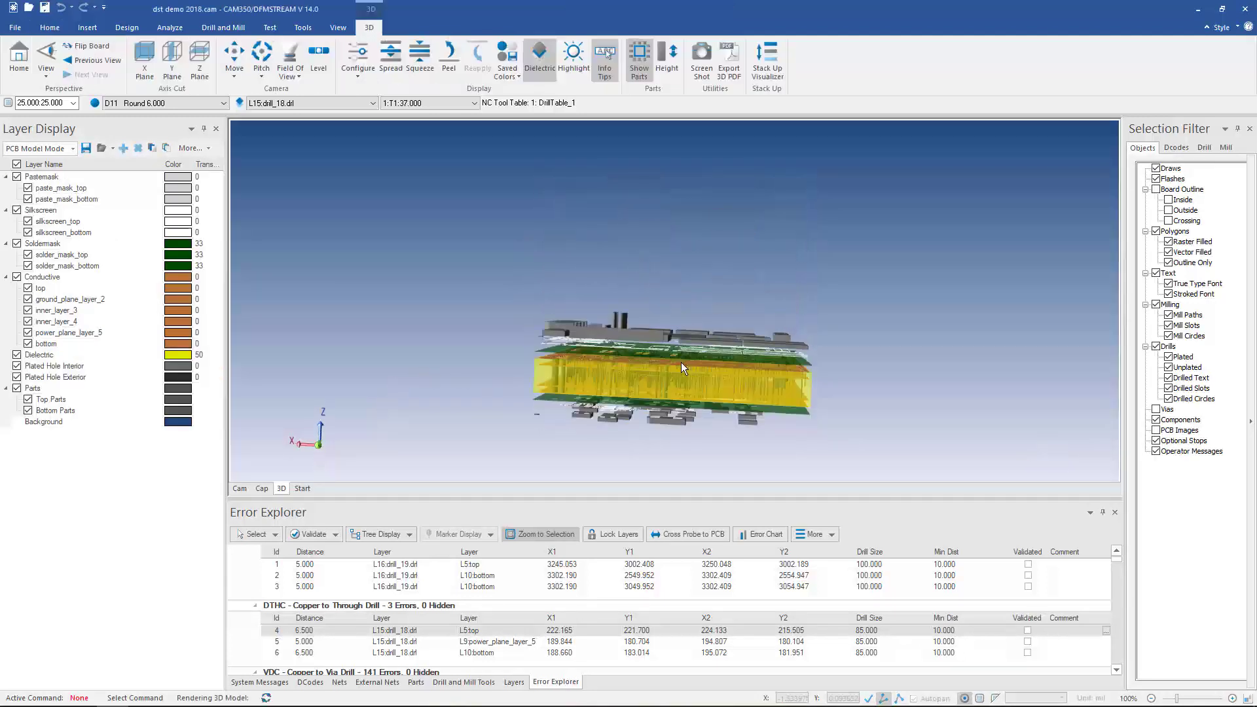
scroll(681, 362, up, 5)
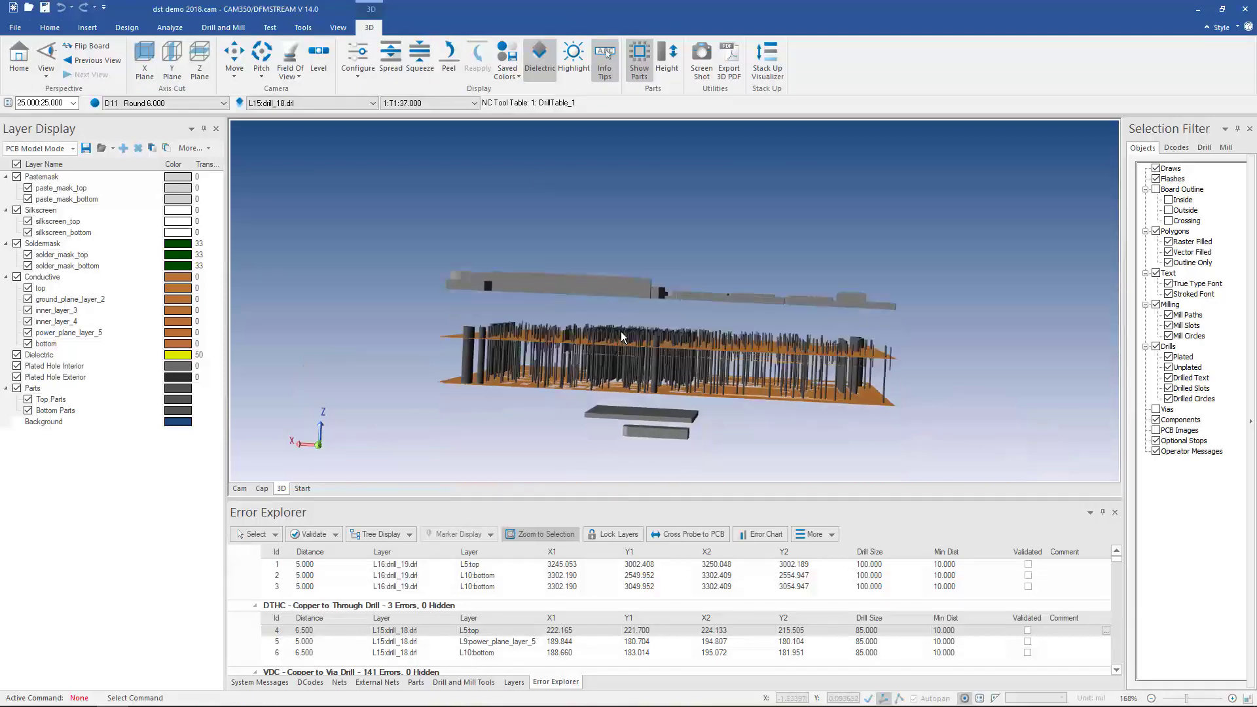
scroll(607, 326, up, 8)
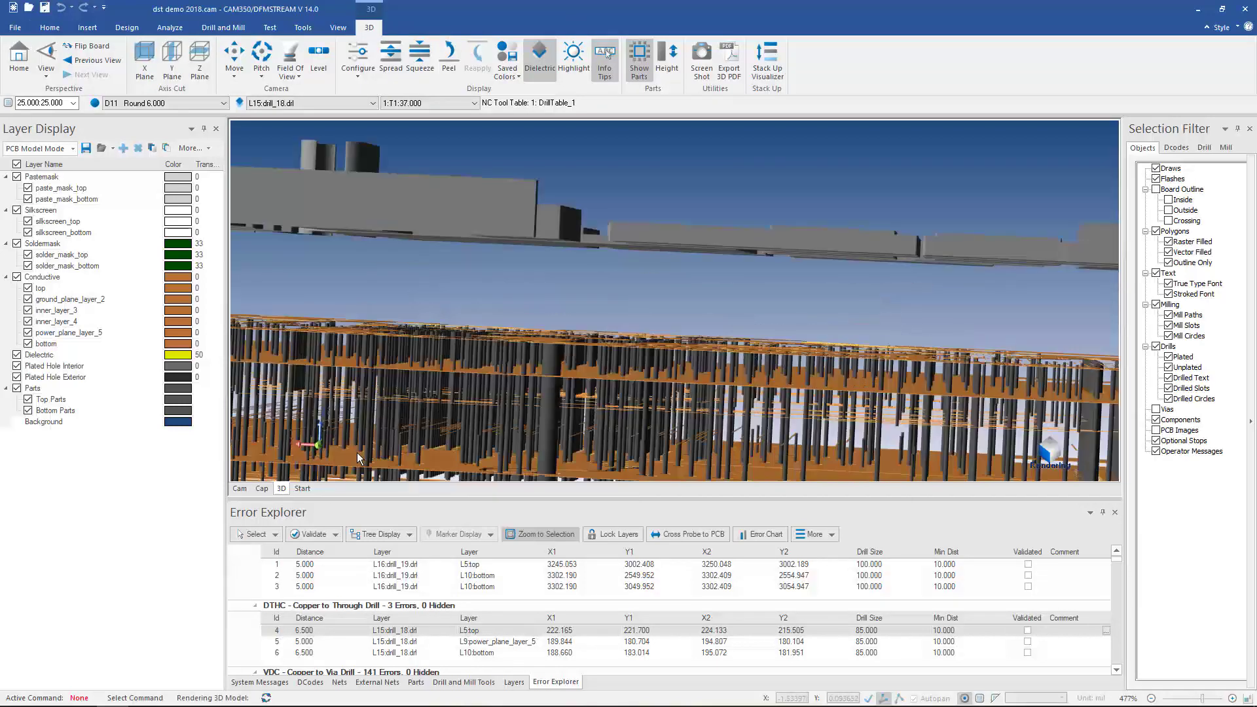
Step: Rotate the board to a steep diagonal and hide the Dielectric layer
drag(358, 453, 399, 452)
drag(599, 390, 638, 418)
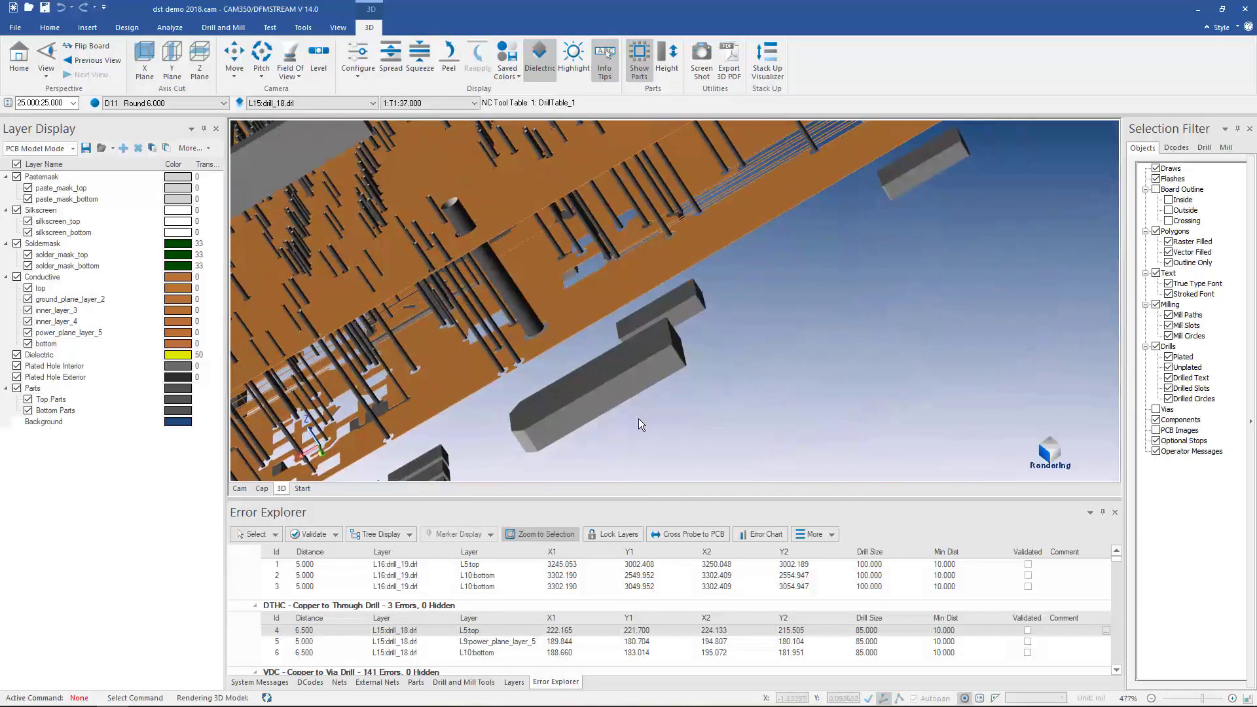
click(555, 65)
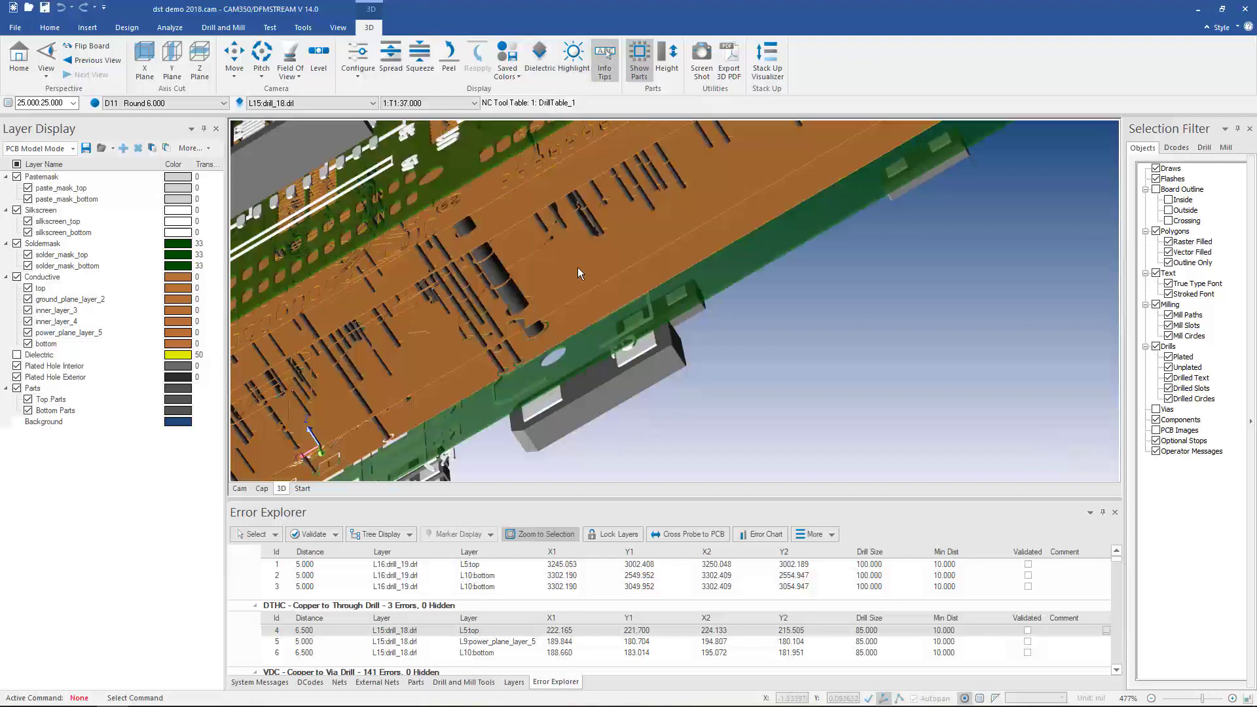
Step: Rotate and zoom out the 3D board, then go back to the 2D Cam view
drag(344, 367, 745, 252)
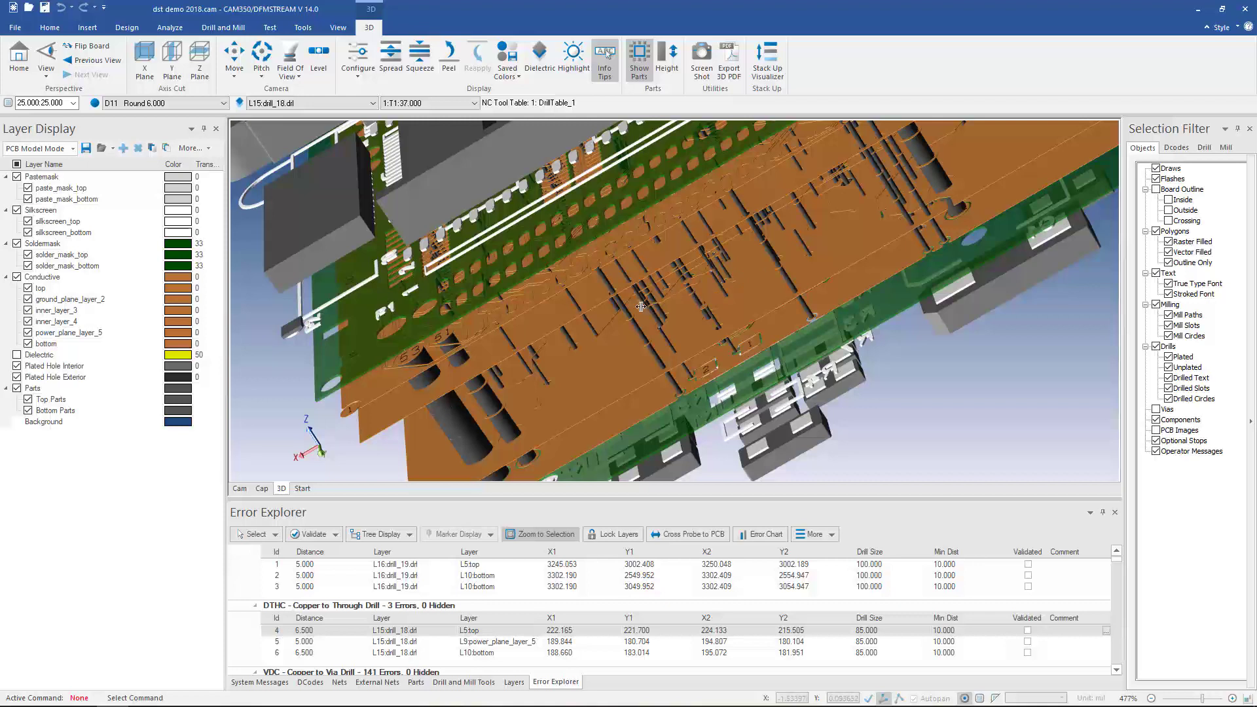
mouse_move(681, 298)
scroll(751, 303, down, 5)
drag(720, 273, 635, 347)
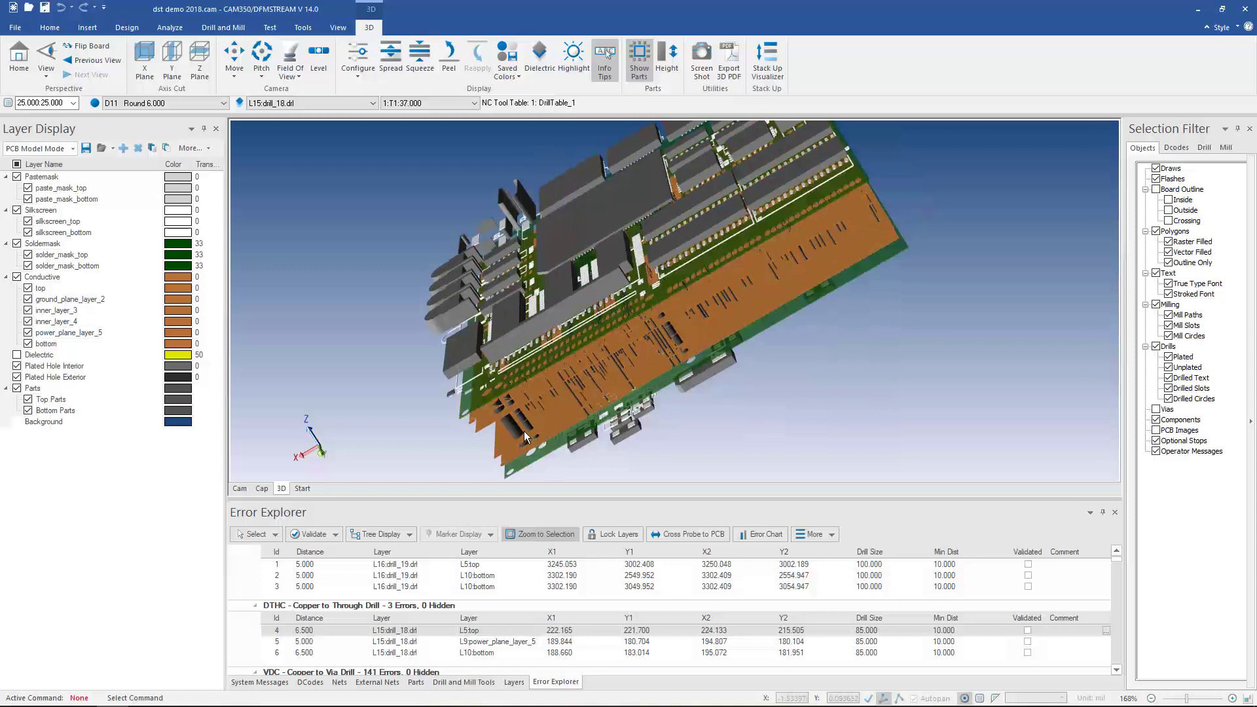
click(239, 489)
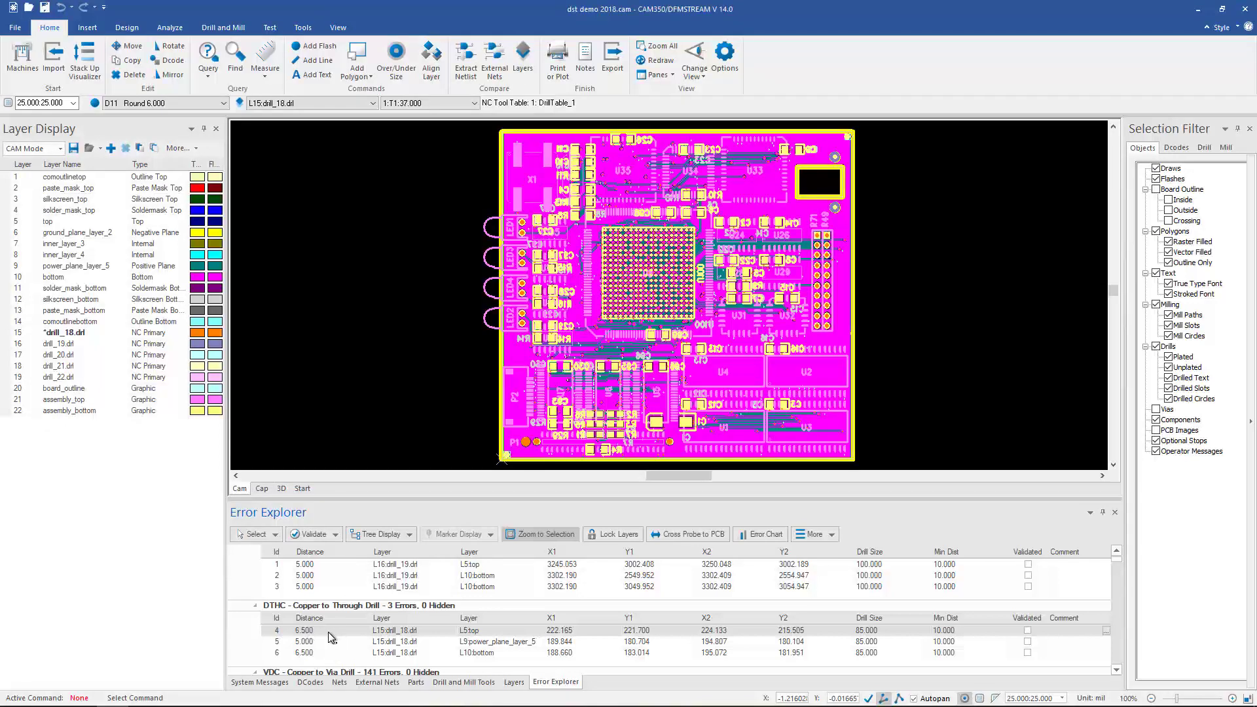
Step: Zoom to DTHC error 4 and compare its location in 3D and 2D Cam views
double_click(327, 630)
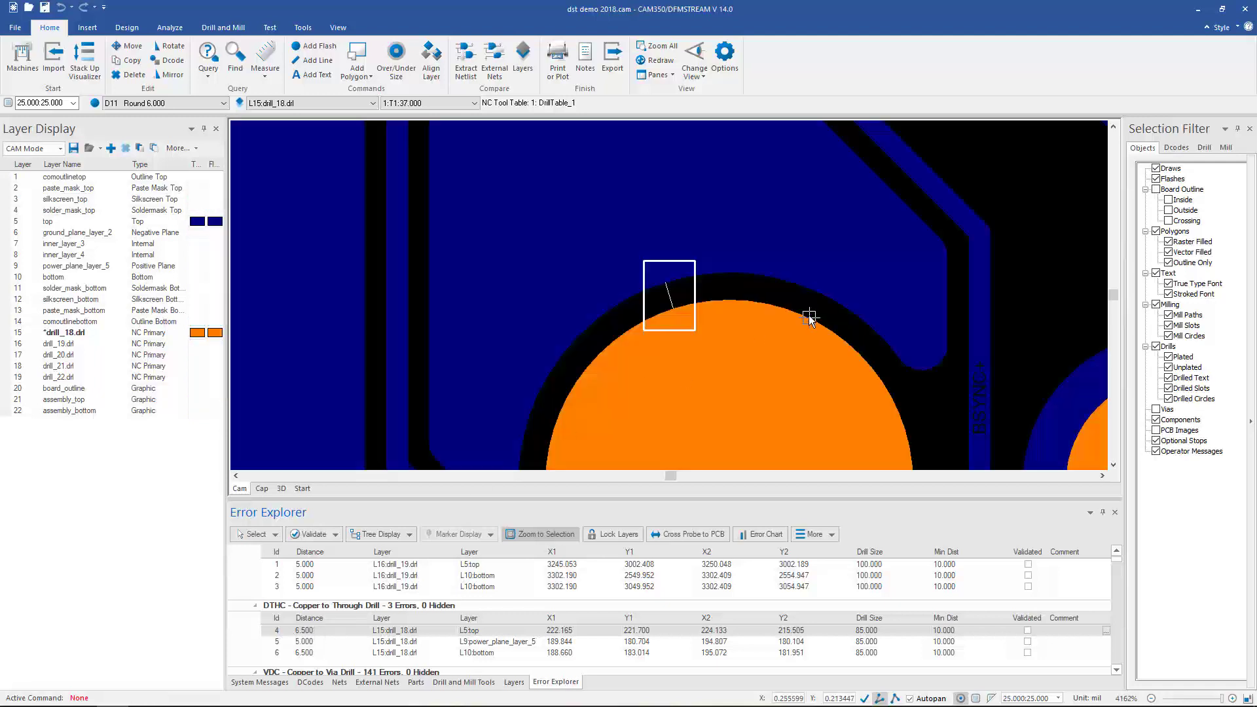
click(282, 489)
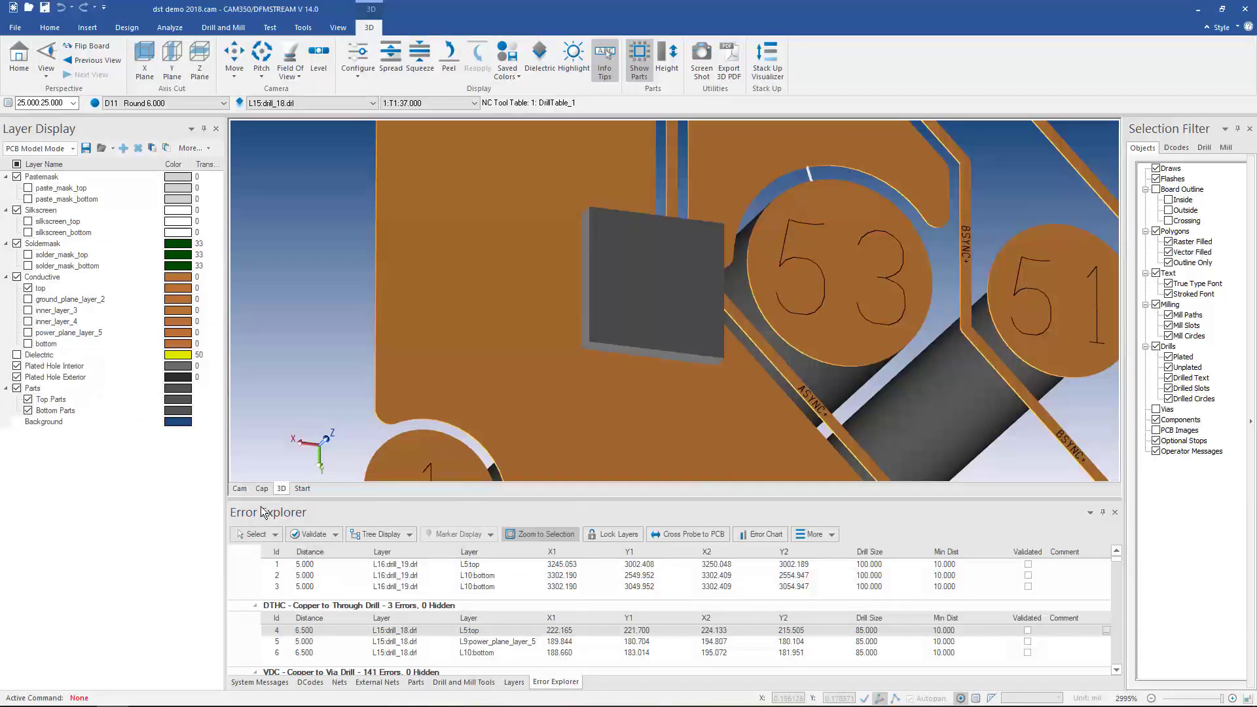
click(242, 490)
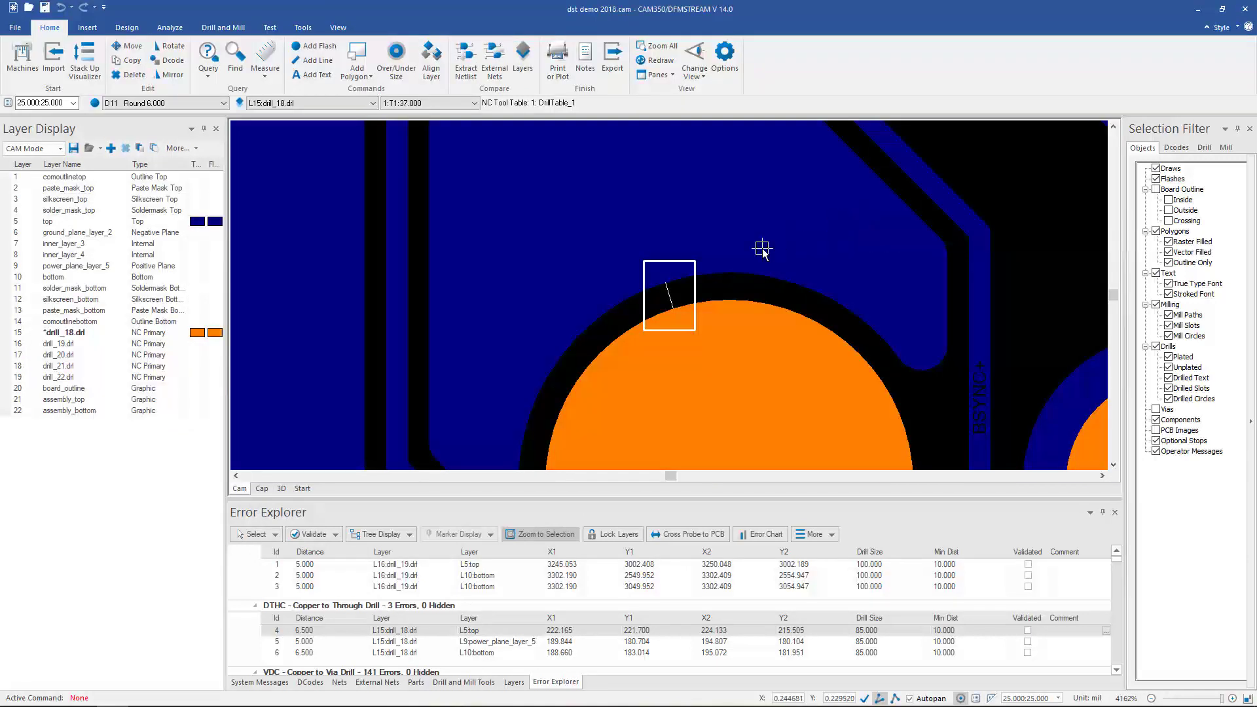
Step: Zoom out to the whole board and show it fully in the 3D view
key(Home)
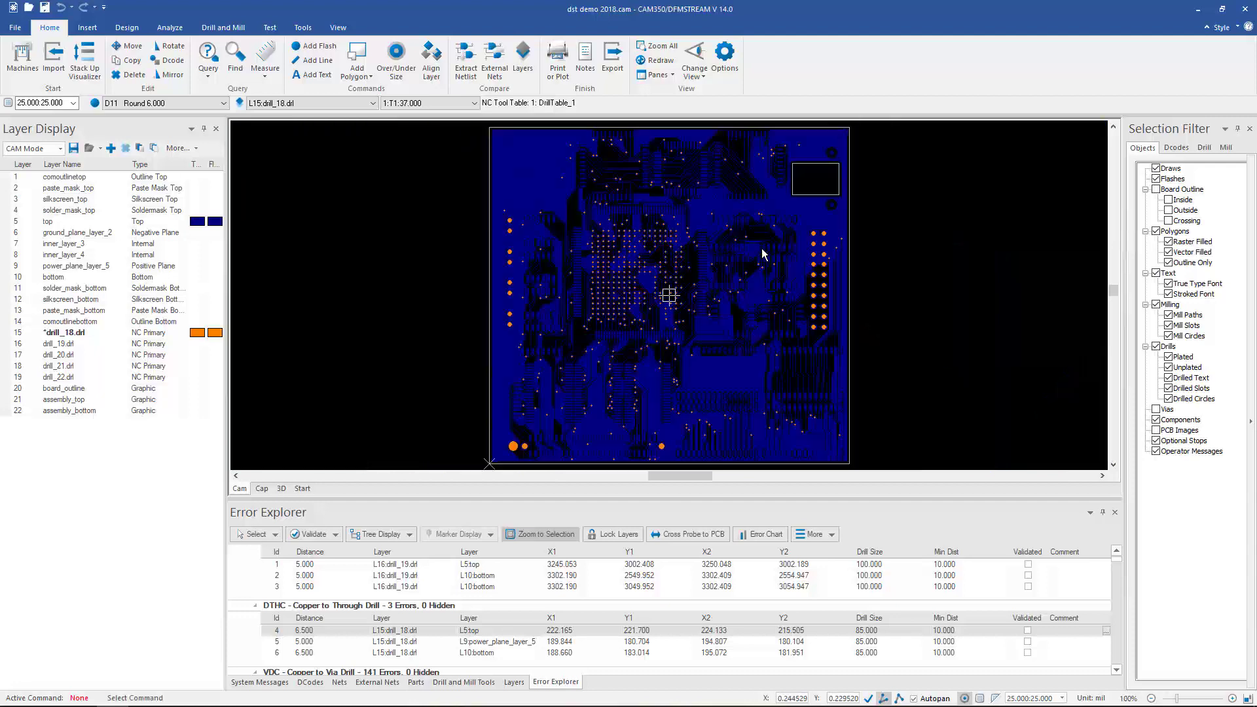
click(282, 489)
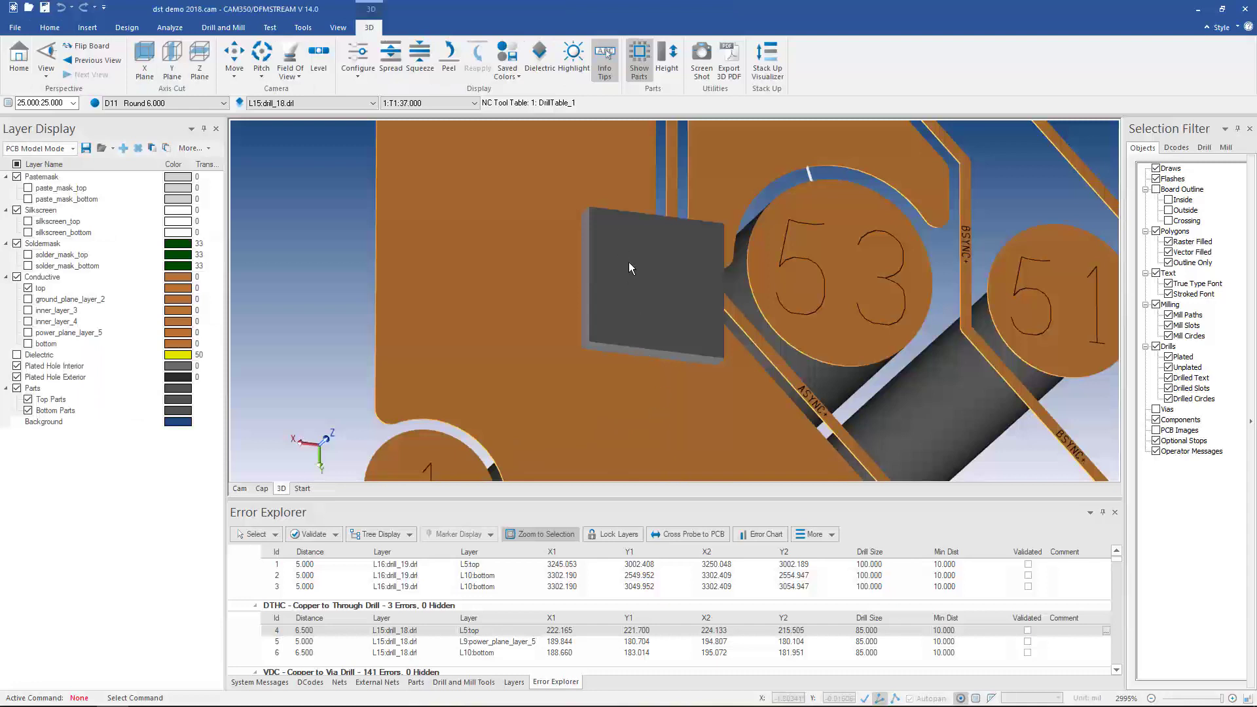
click(19, 59)
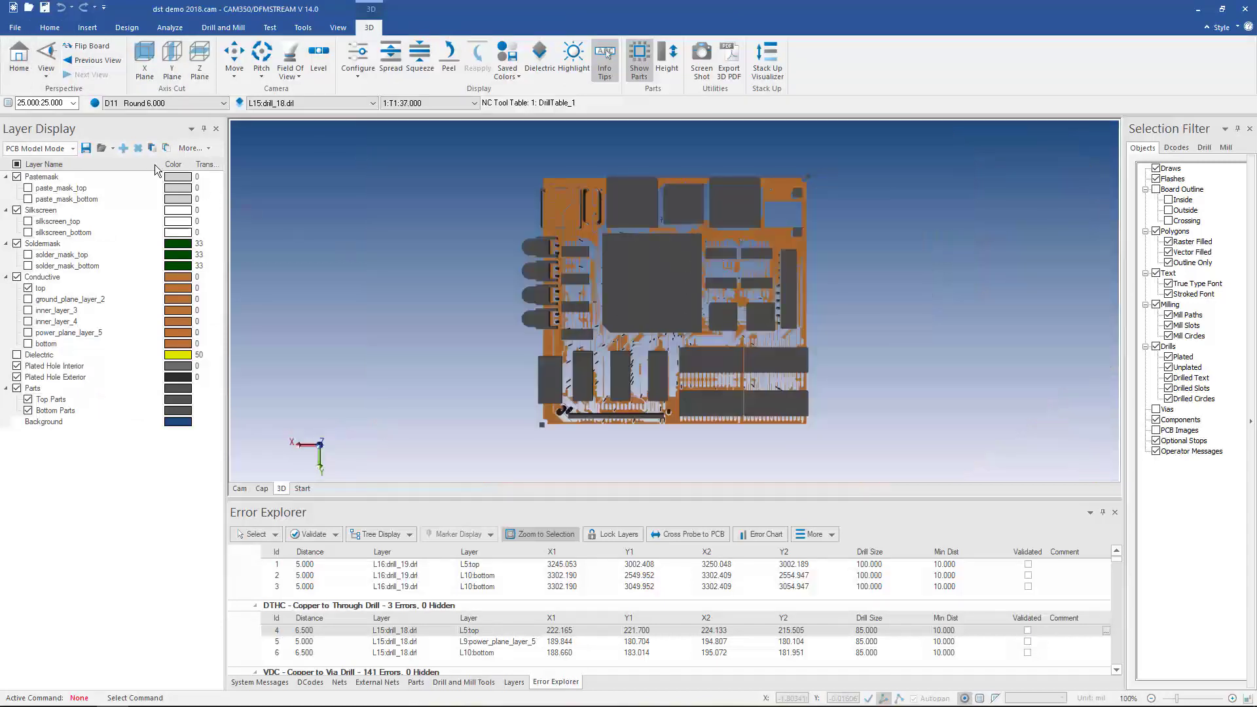
Step: Show all layers without parts, tilt the board edge-on, and hide the dielectric
click(151, 149)
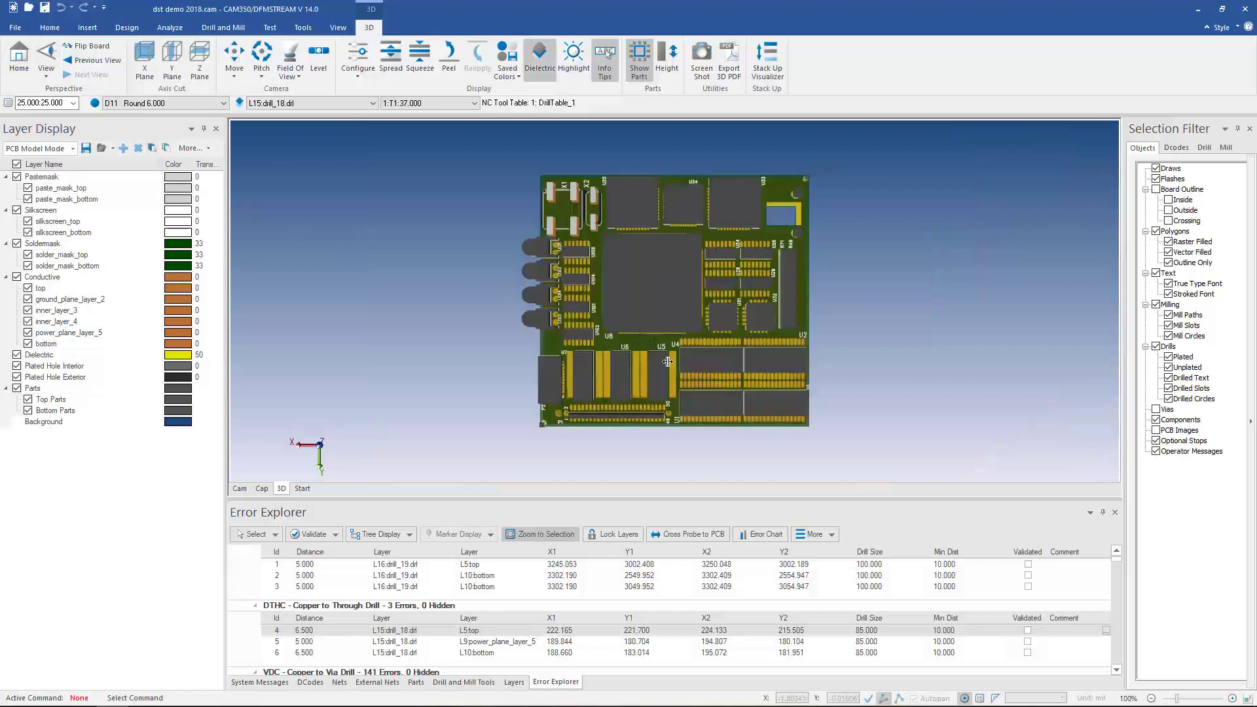
click(636, 65)
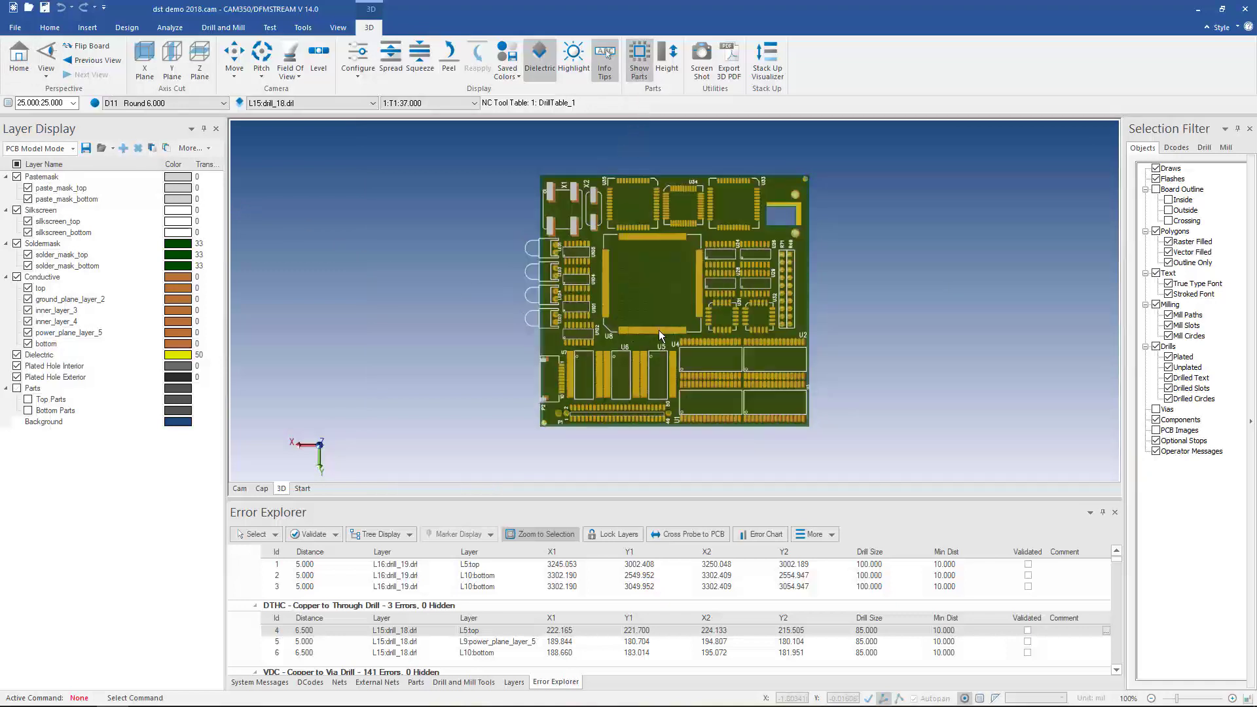
drag(658, 363, 633, 224)
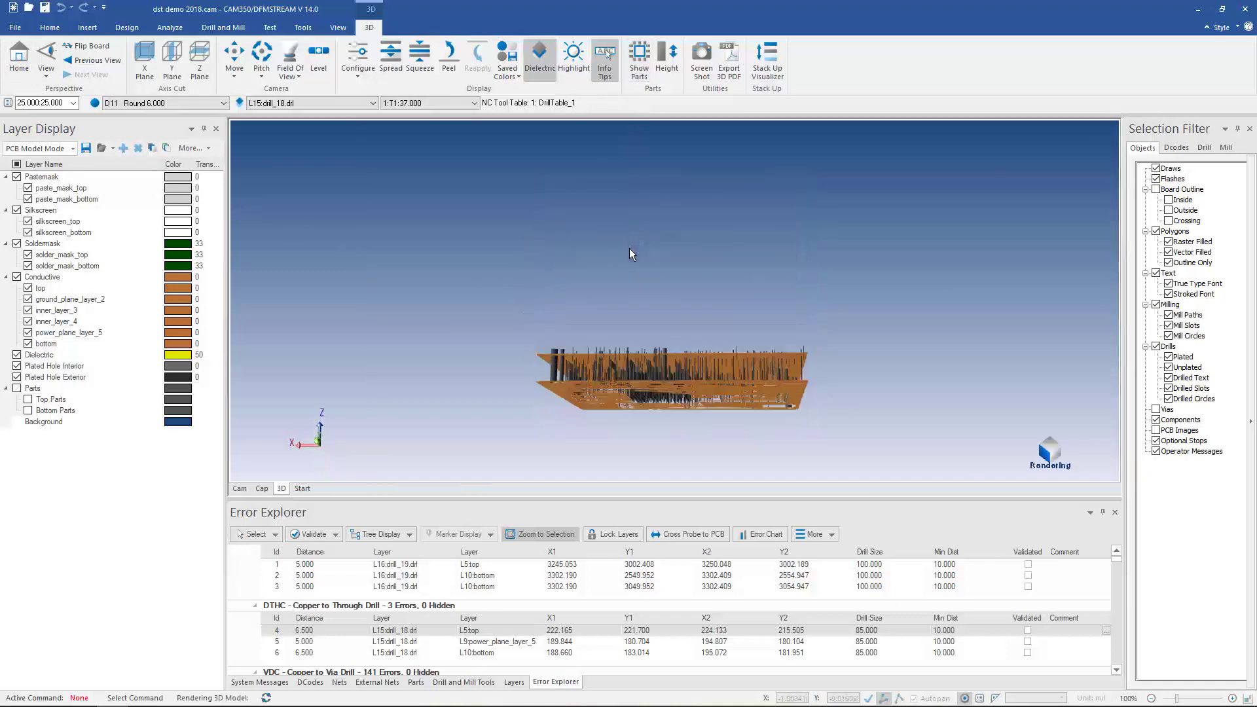
scroll(615, 370, up, 5)
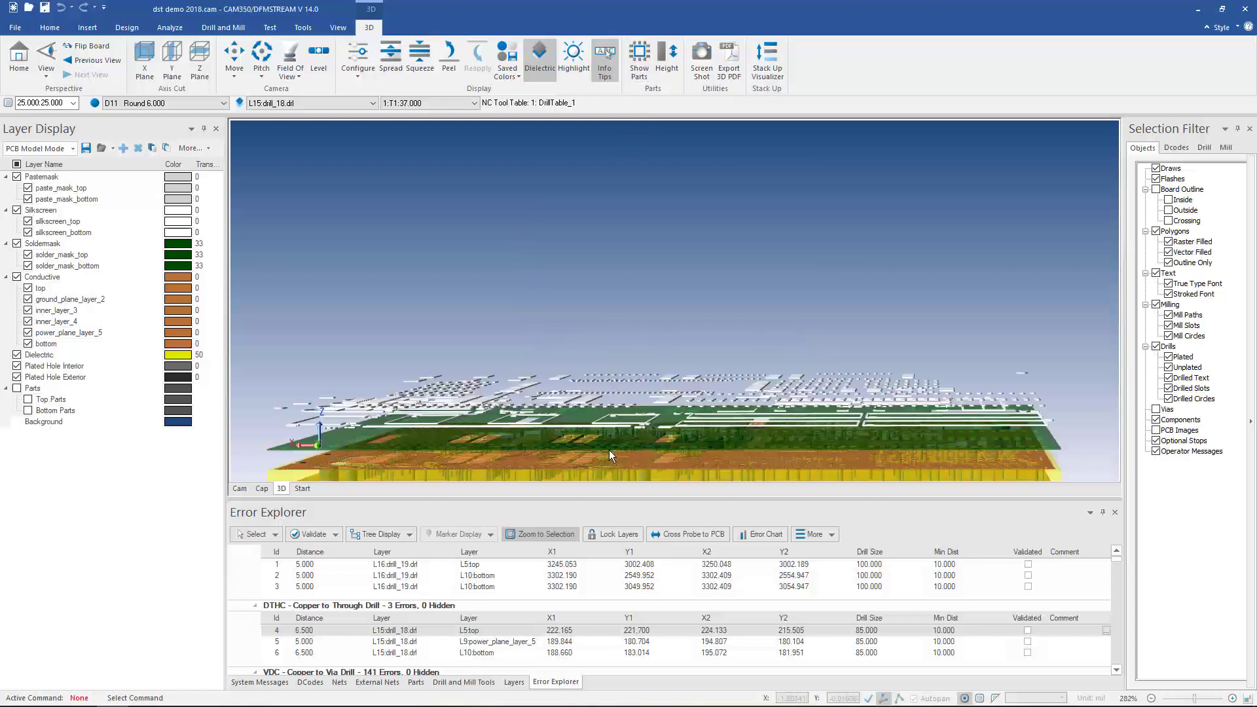
drag(609, 450, 616, 321)
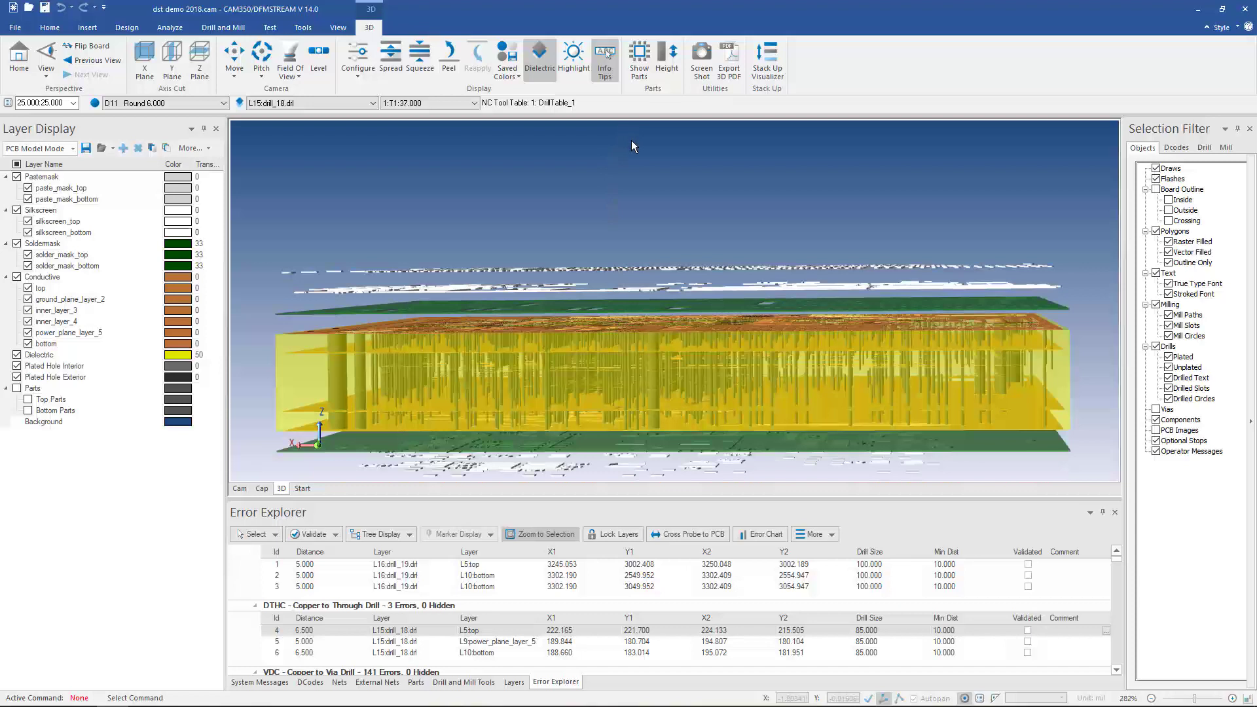
click(539, 56)
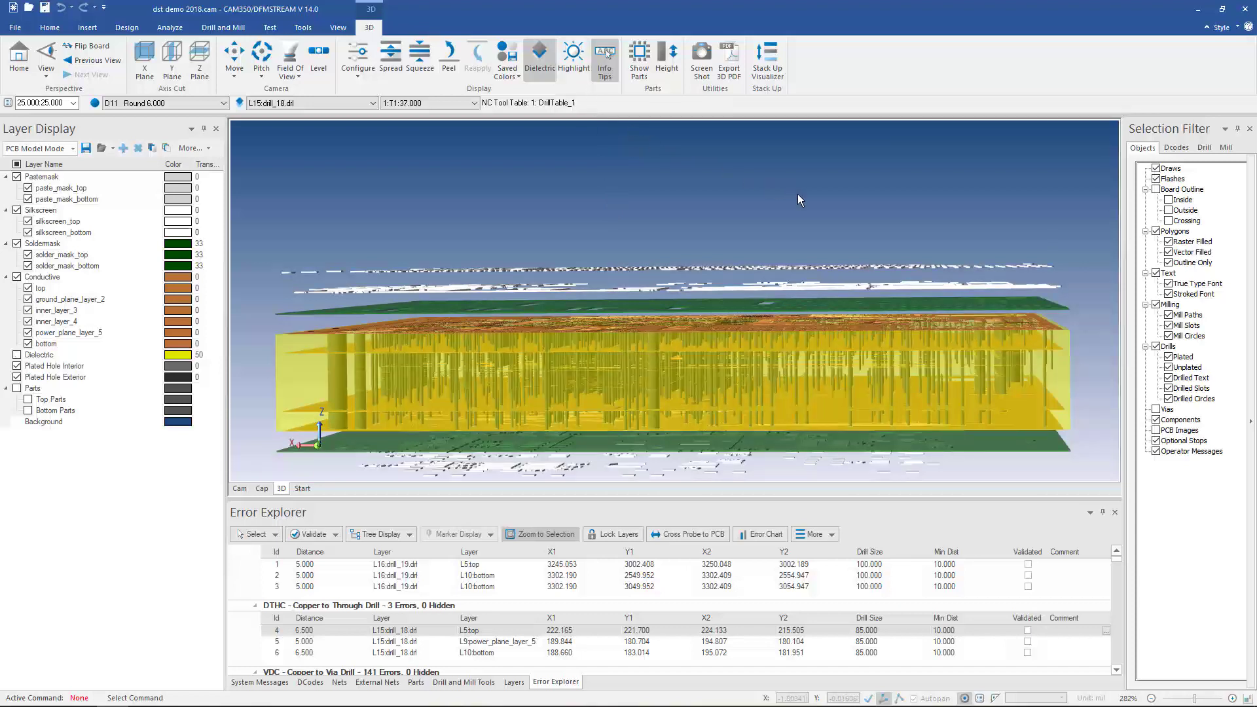